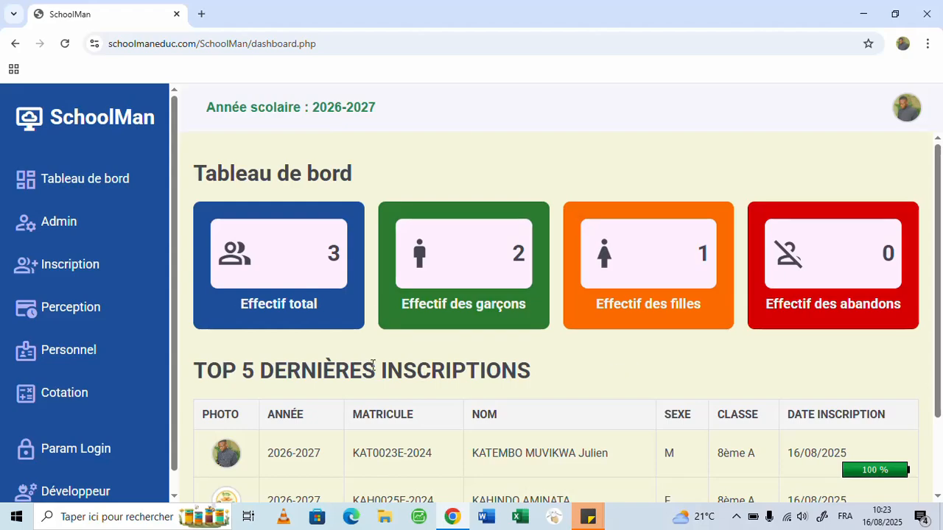
- Load the grade entry sheet for class 8ème A and the 1ère Période
left_click(26, 400)
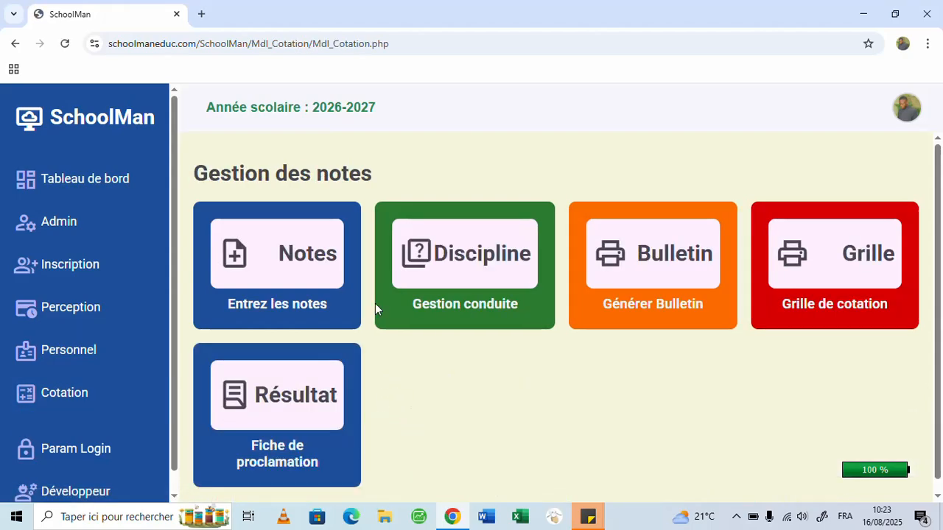
left_click(287, 270)
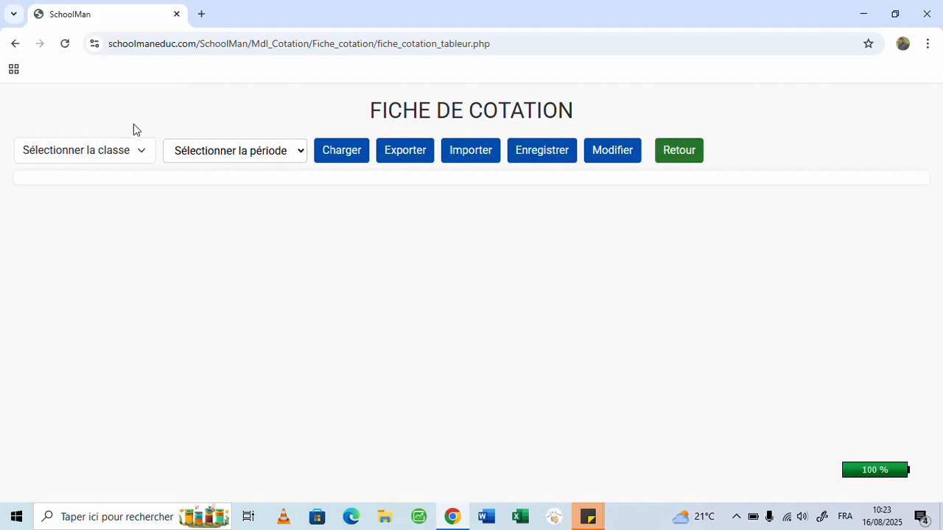
left_click(141, 153)
left_click(82, 193)
left_click(288, 151)
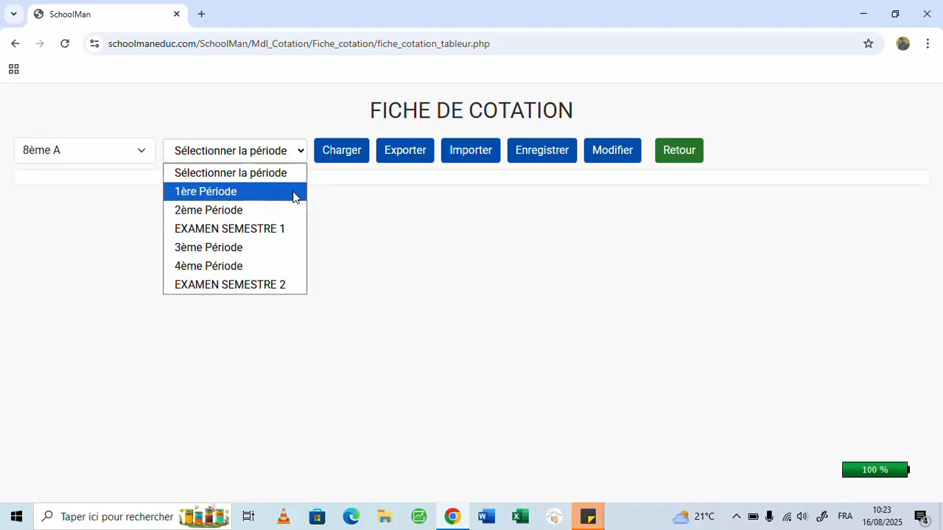
left_click(293, 192)
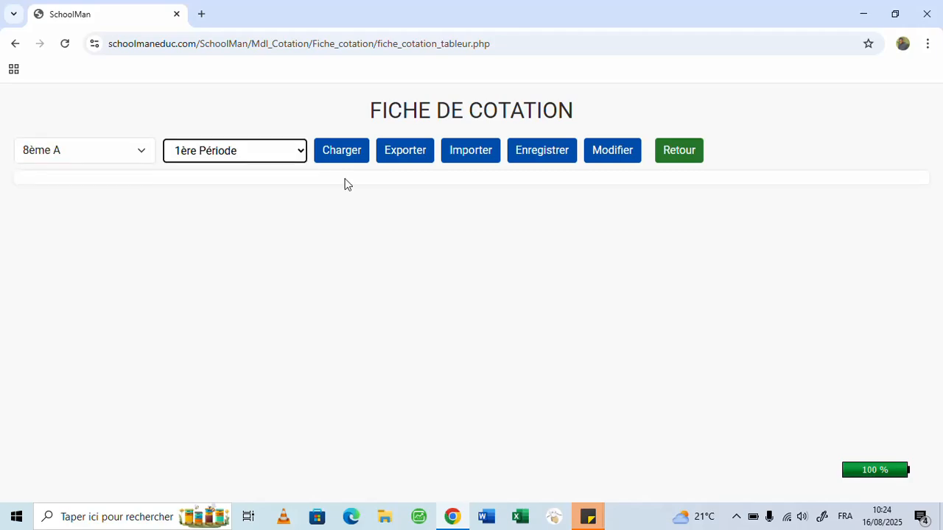
left_click(337, 158)
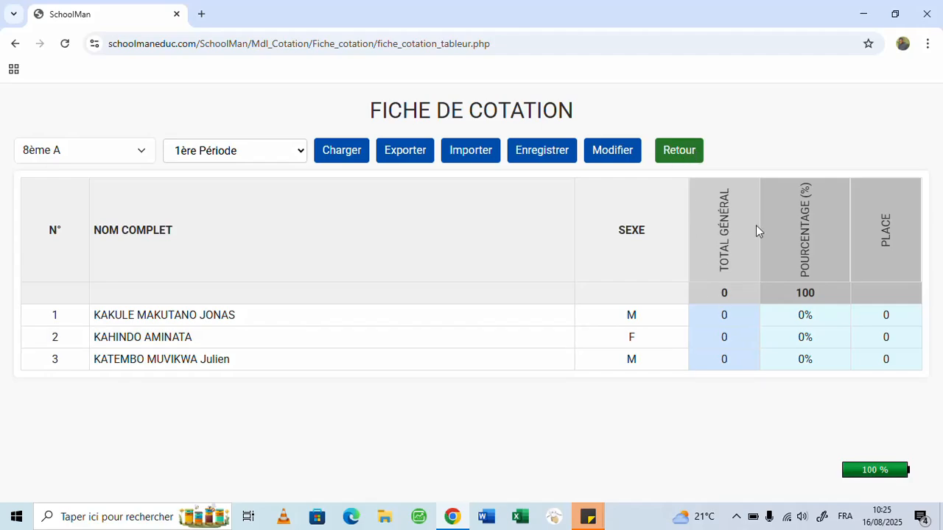
- Leave the grade sheet and open the administrator's course programming page, viewing and closing its programming form
left_click(678, 152)
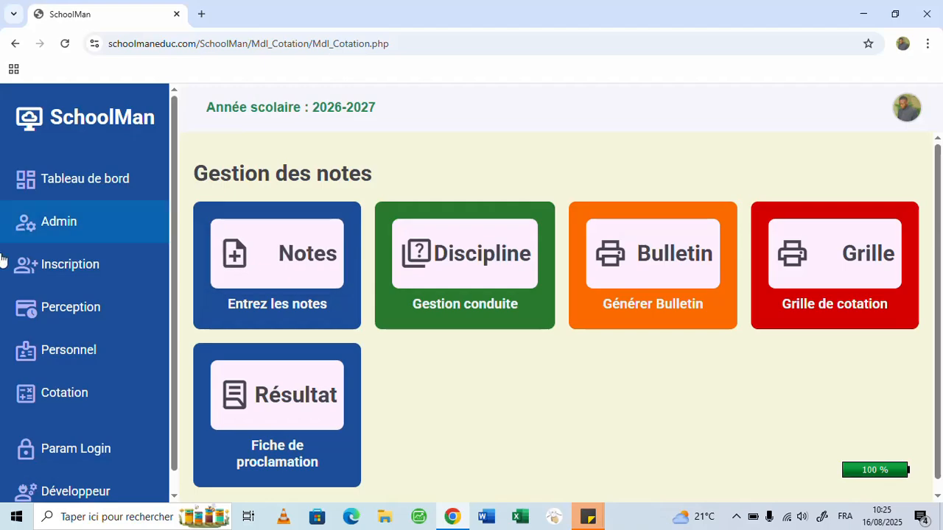
left_click(29, 236)
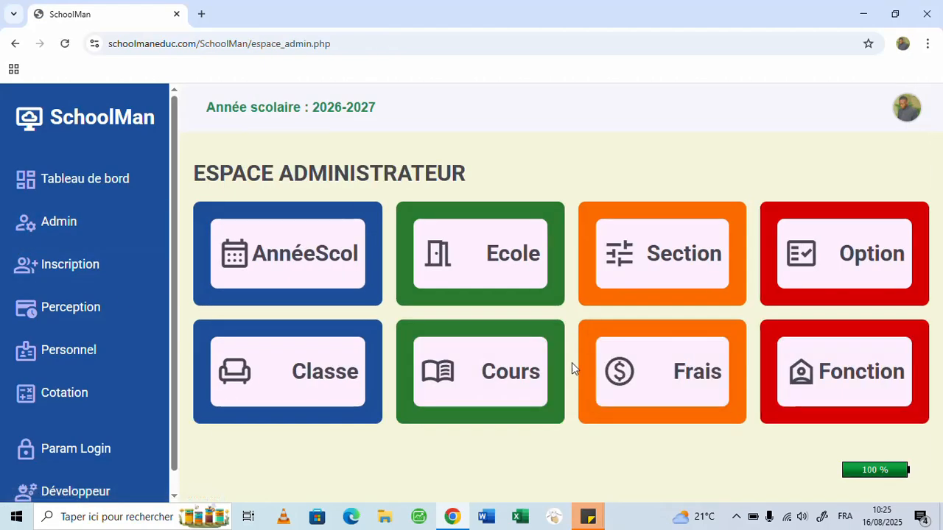
left_click(476, 383)
left_click(512, 213)
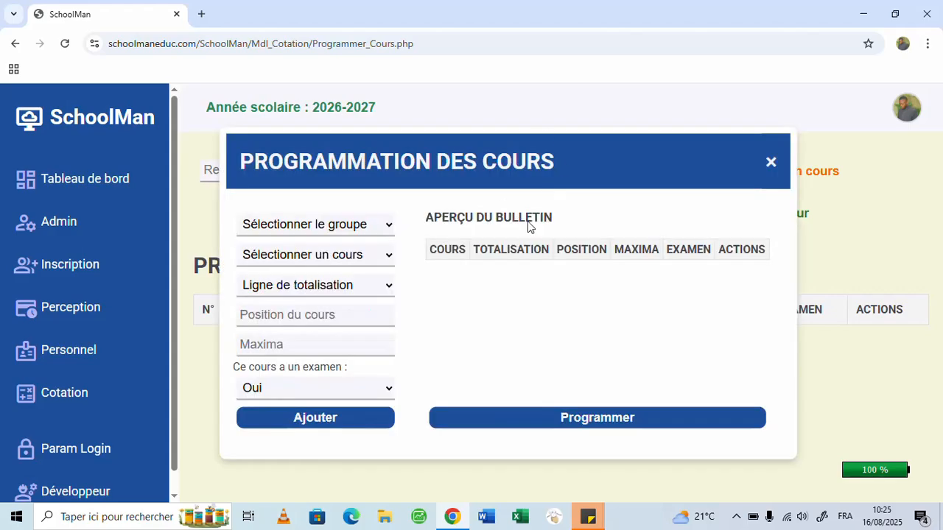
left_click(769, 163)
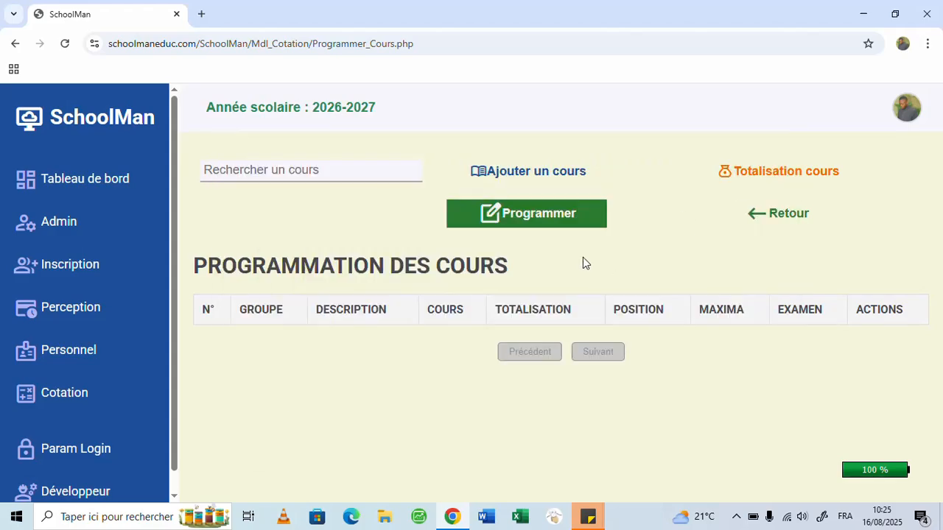
- Review the list of registered courses and the blank new course form, and return to course programming
left_click(524, 176)
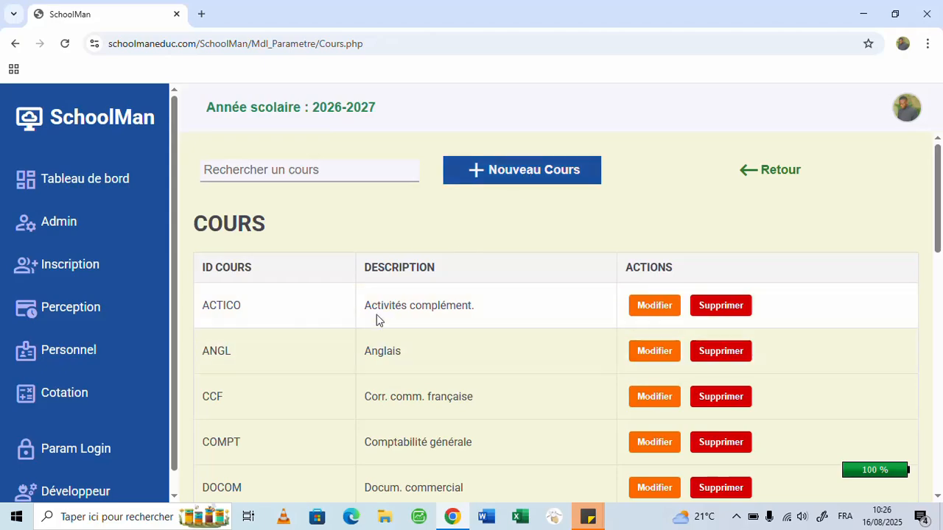
scroll(413, 318, "down", 5)
scroll(446, 320, "down", 5)
scroll(679, 347, "up", 9)
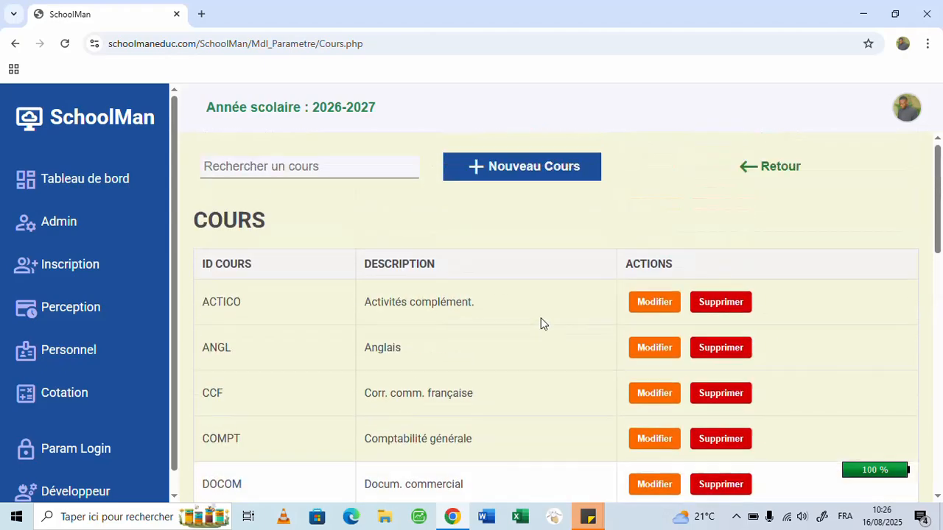
scroll(541, 322, "down", 2)
scroll(471, 294, "down", 5)
scroll(486, 302, "up", 7)
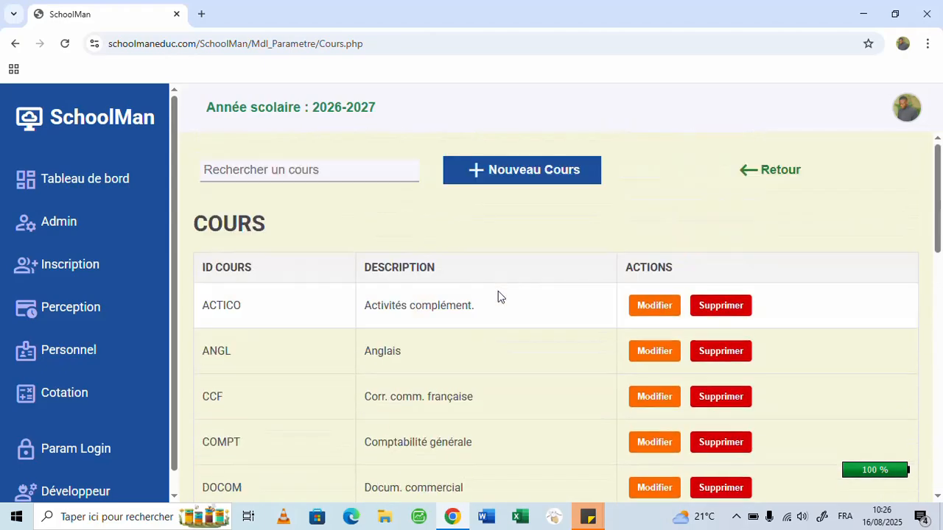
left_click(500, 182)
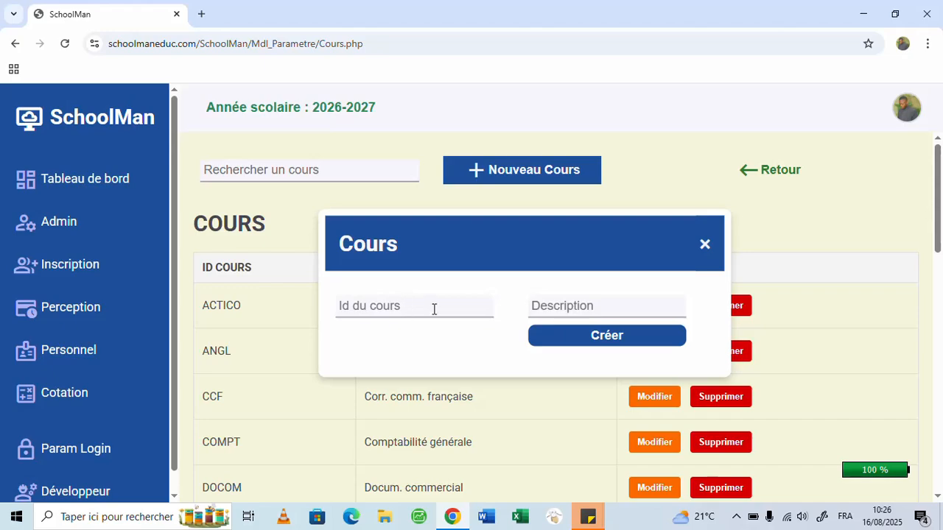
left_click(704, 248)
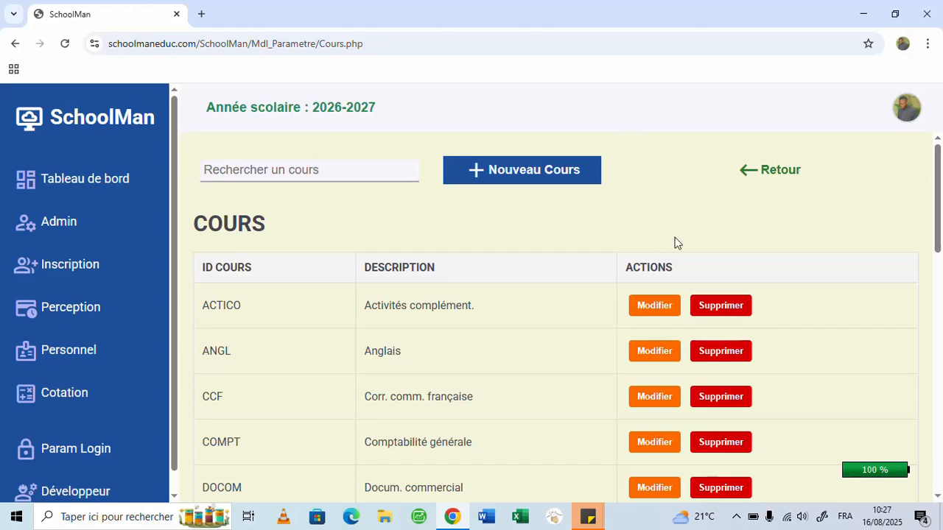
left_click(746, 177)
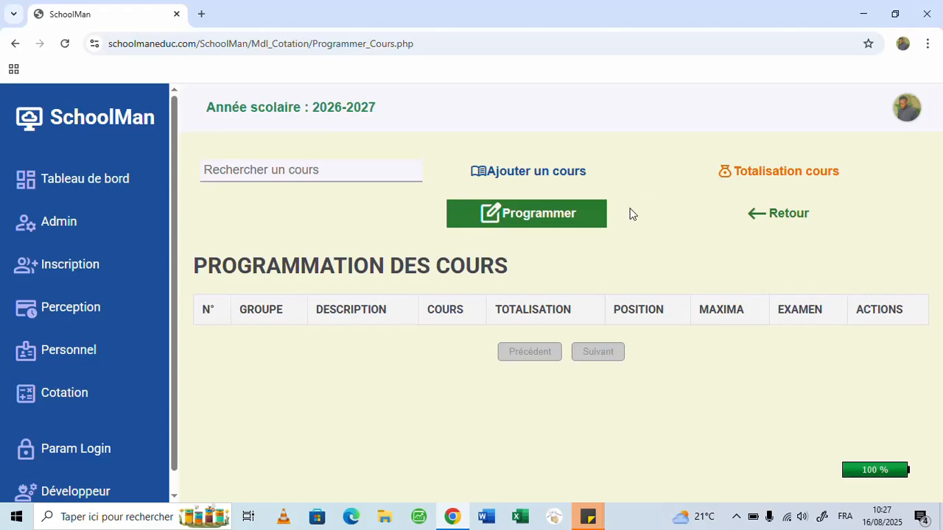
- Review the bulletin's totalisation lines and return to course programming
left_click(770, 174)
scroll(676, 307, "down", 2)
scroll(678, 307, "up", 2)
scroll(679, 299, "down", 2)
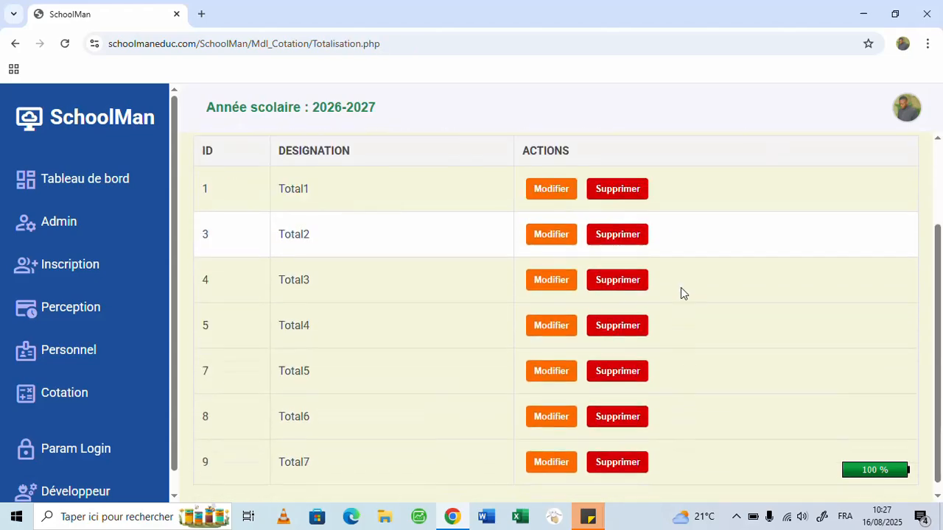
scroll(680, 288, "up", 2)
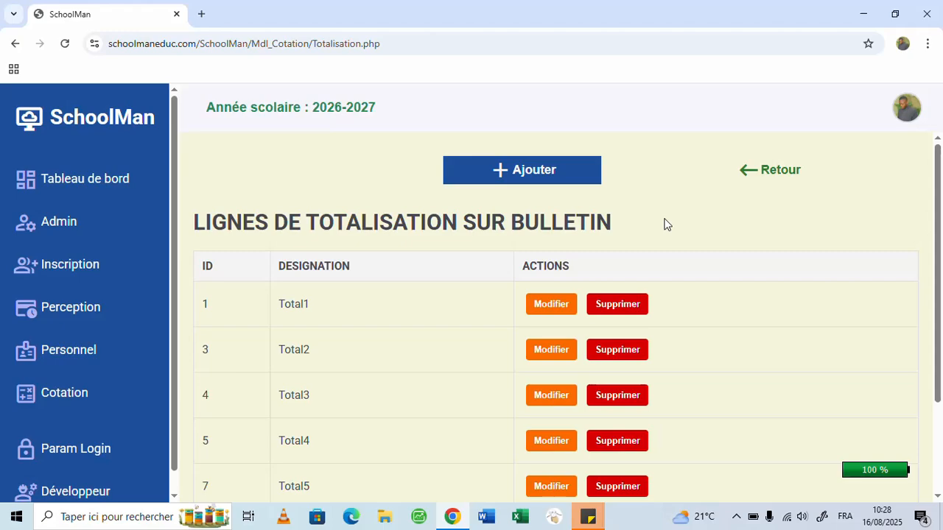
scroll(444, 287, "down", 2)
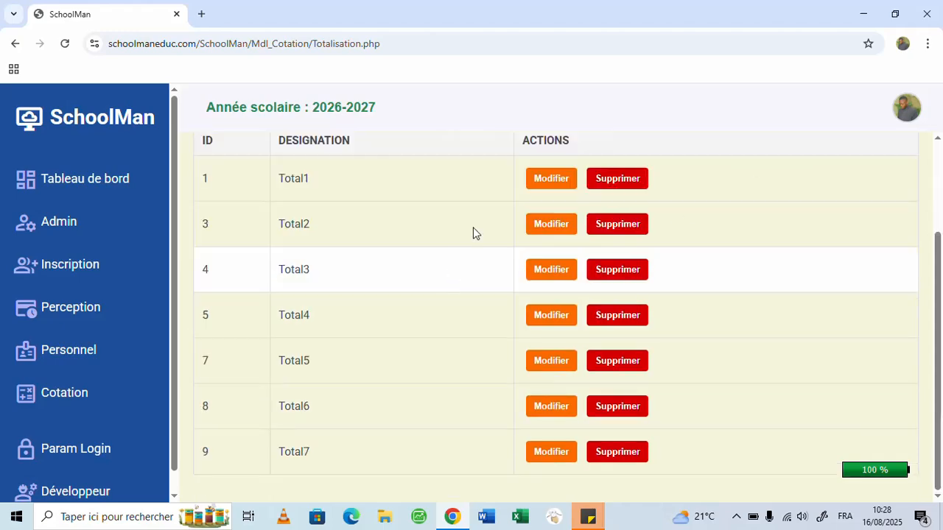
scroll(422, 194, "up", 1)
scroll(442, 227, "down", 1)
scroll(394, 442, "up", 2)
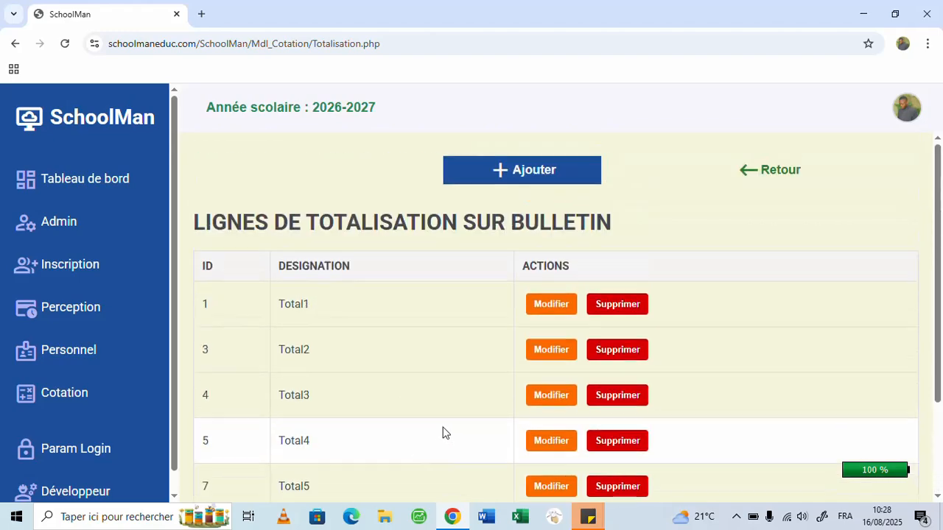
left_click(750, 179)
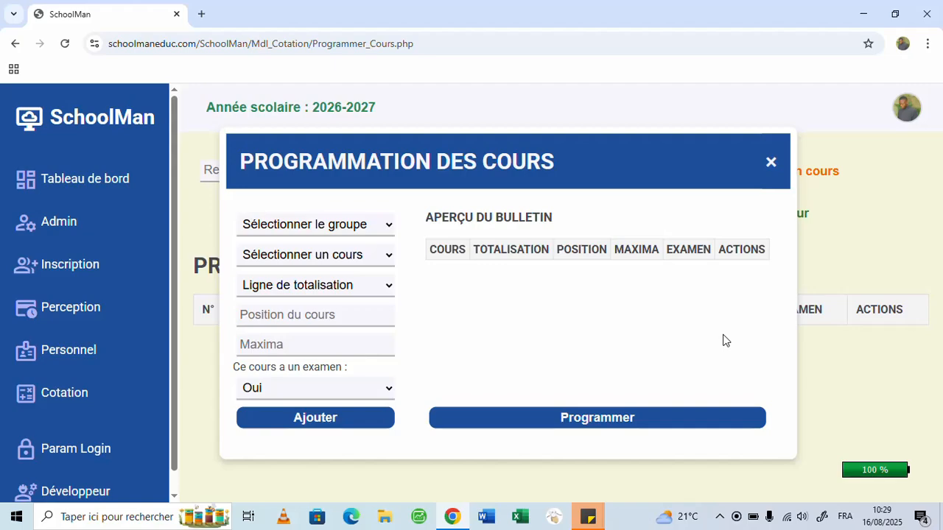
- Examine the branches, maxima and subtotals of the 8ème année bulletin in the MINEDUC PDF in Adobe Acrobat
left_click(720, 518)
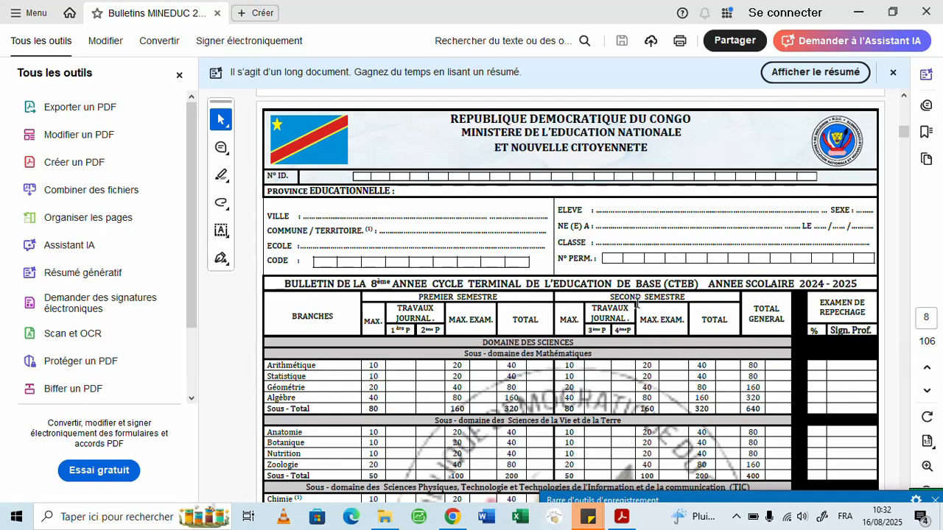
scroll(637, 302, "down", 3)
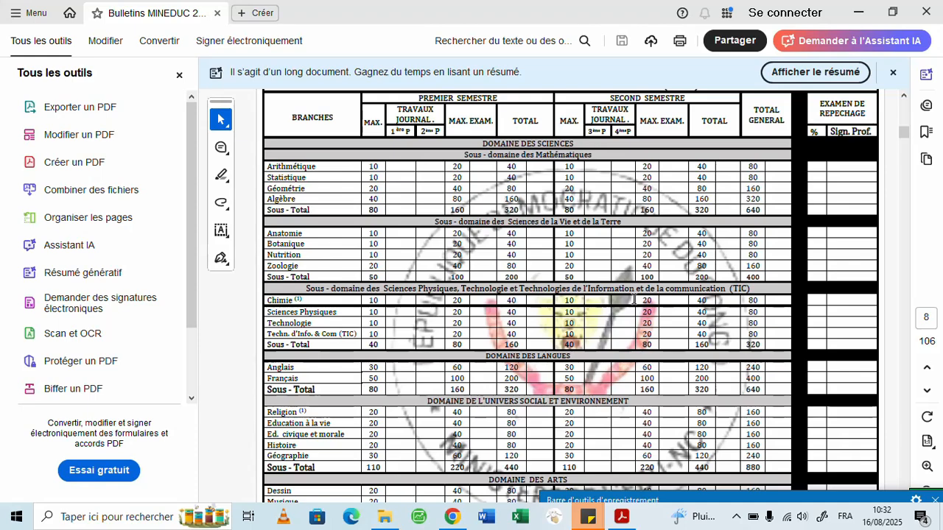
scroll(377, 321, "up", 1)
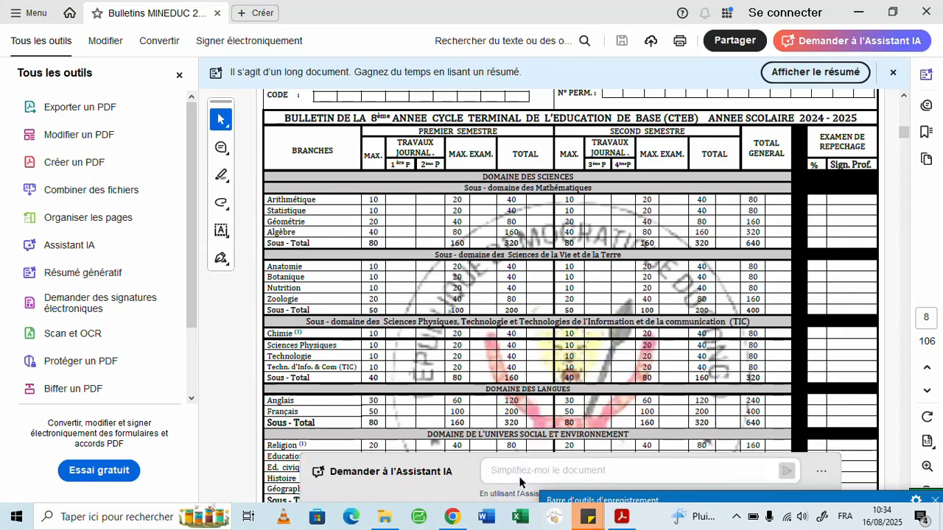
- Switch back to SchoolMan in Chrome, choose the 8ème group in the course programming form and look through the selectable courses
left_click(452, 517)
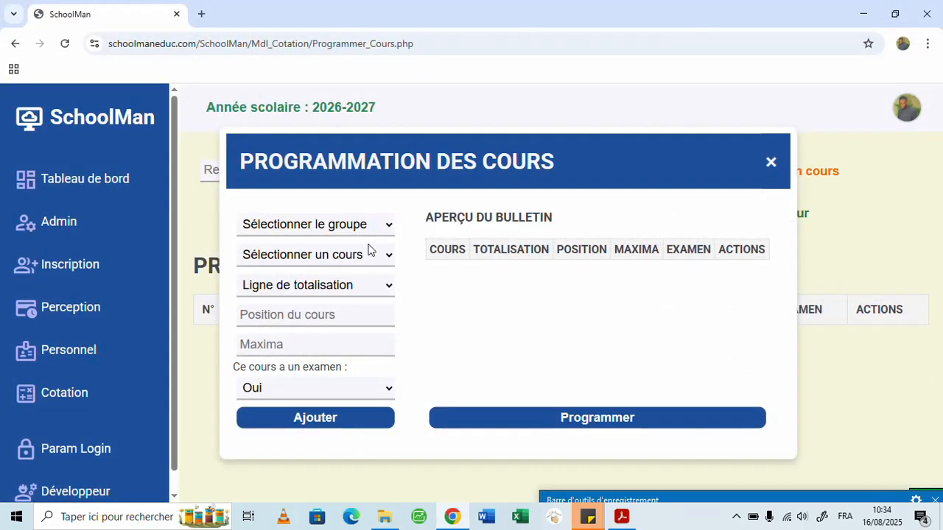
left_click(770, 162)
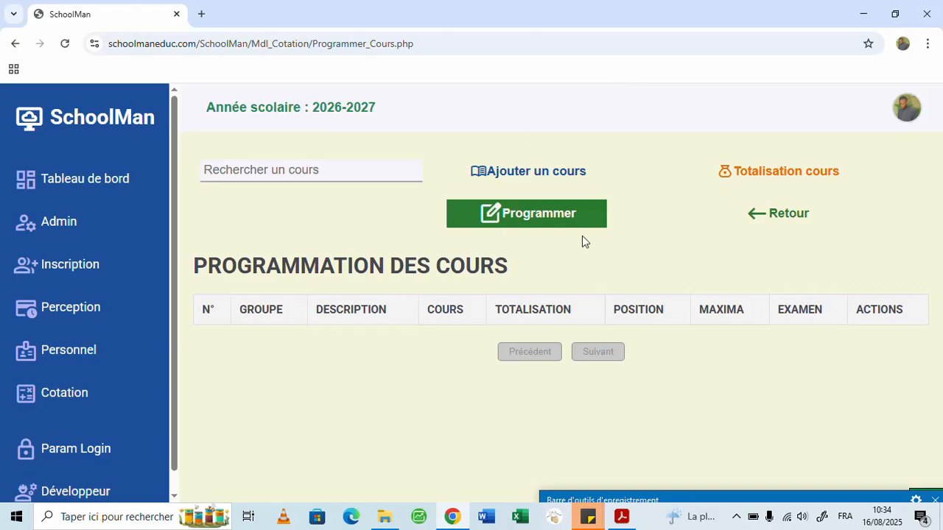
left_click(516, 215)
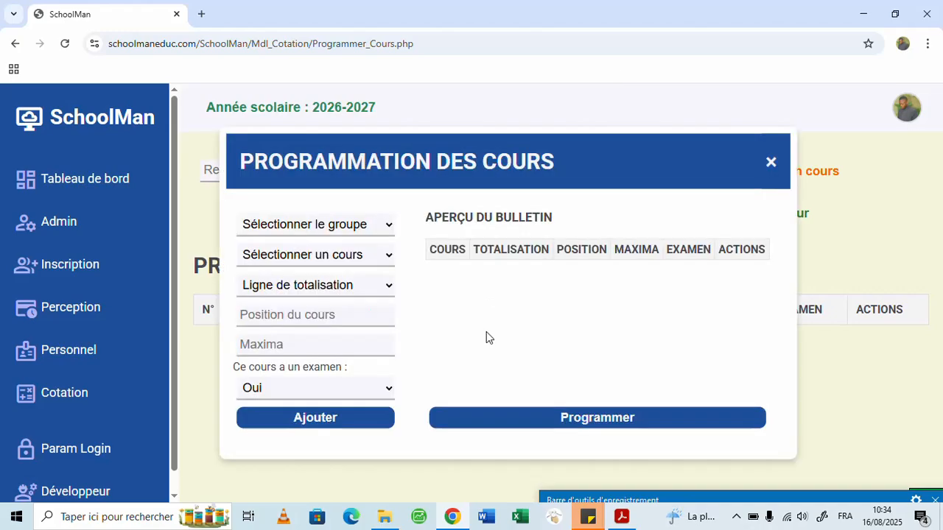
left_click(369, 229)
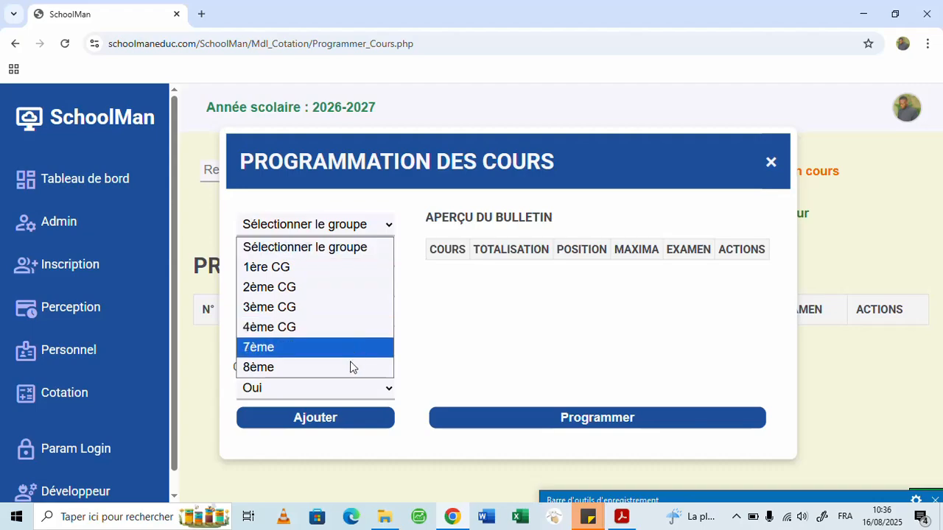
left_click(323, 366)
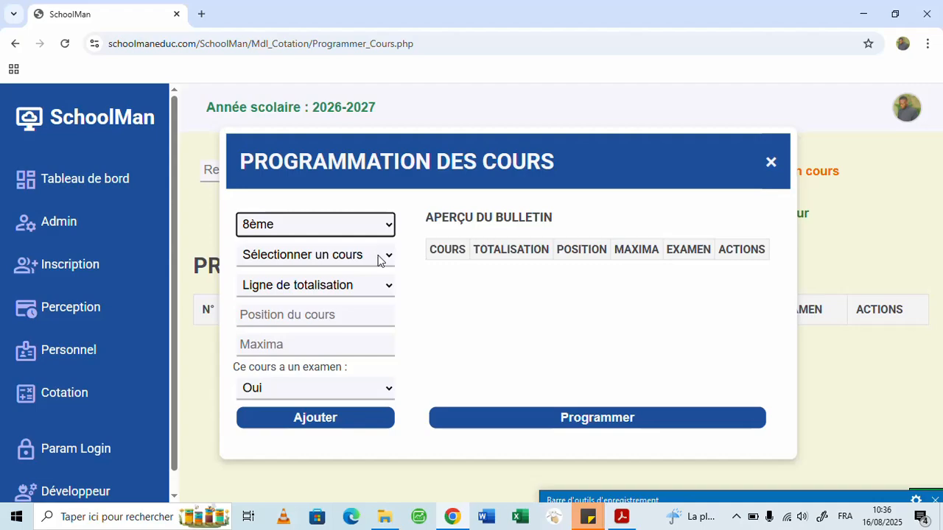
left_click(380, 261)
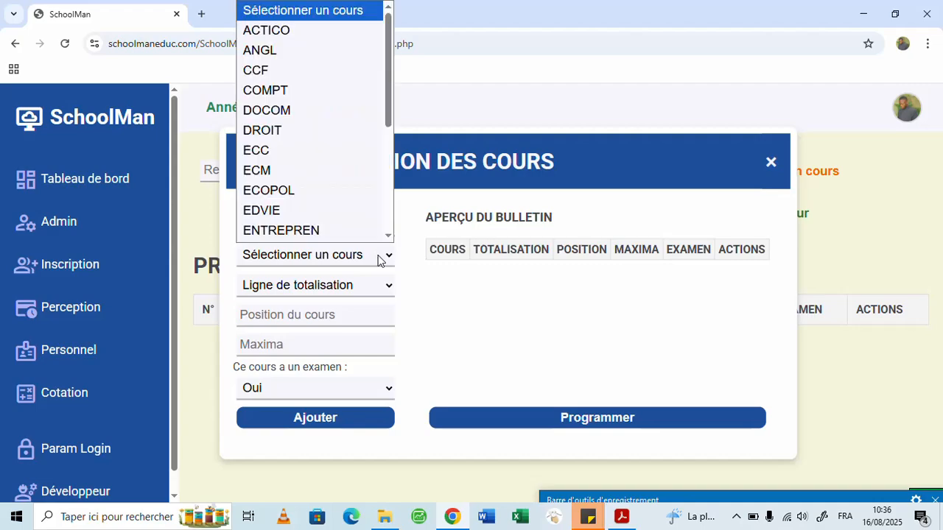
scroll(329, 128, "down", 1)
scroll(332, 120, "down", 3)
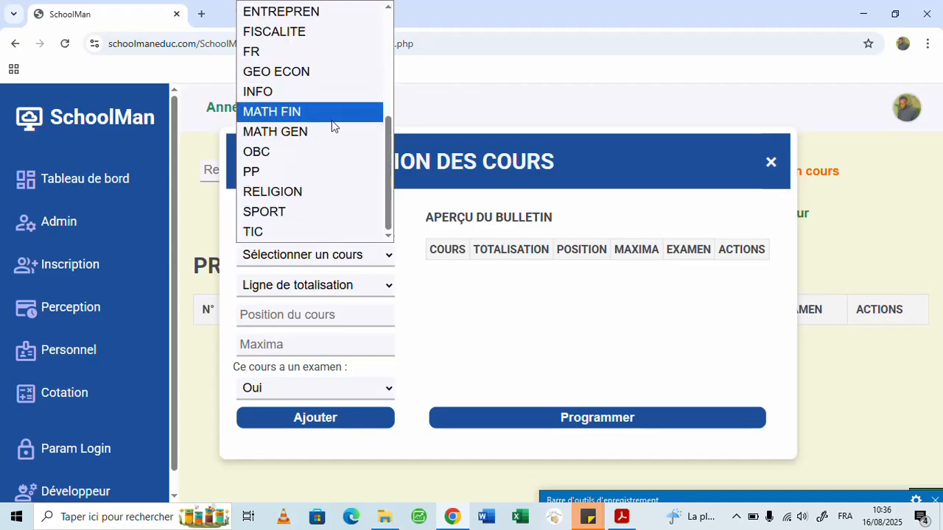
scroll(332, 177, "up", 4)
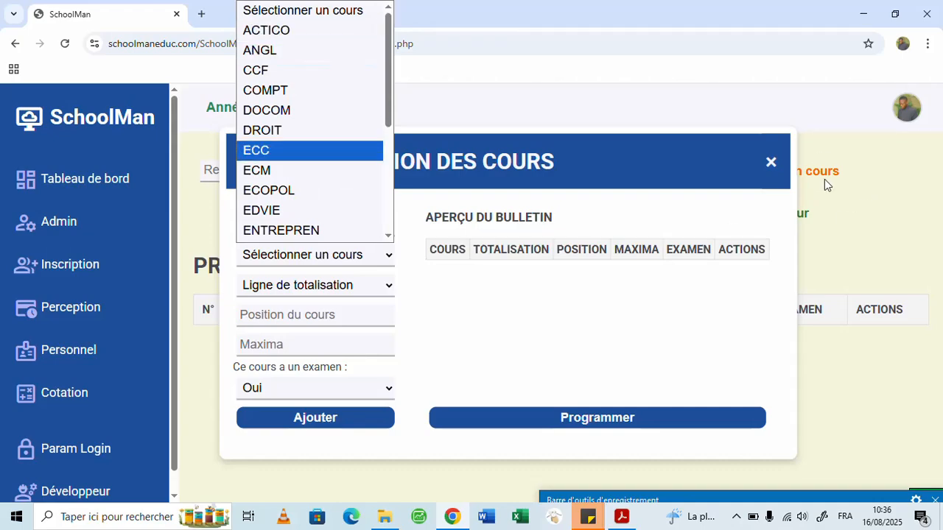
left_click(771, 161)
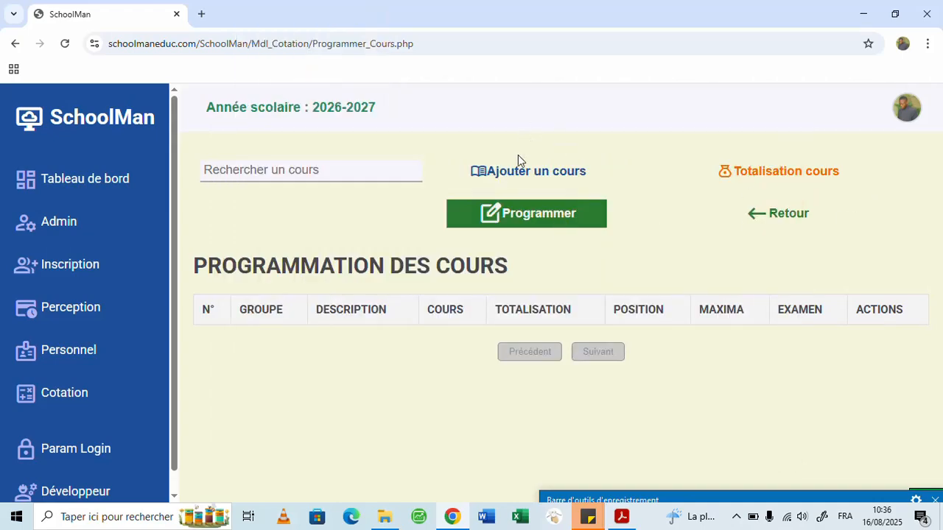
- Open the registered courses and create a course with ID ARITHM and description Arithmétique
left_click(516, 178)
left_click(542, 172)
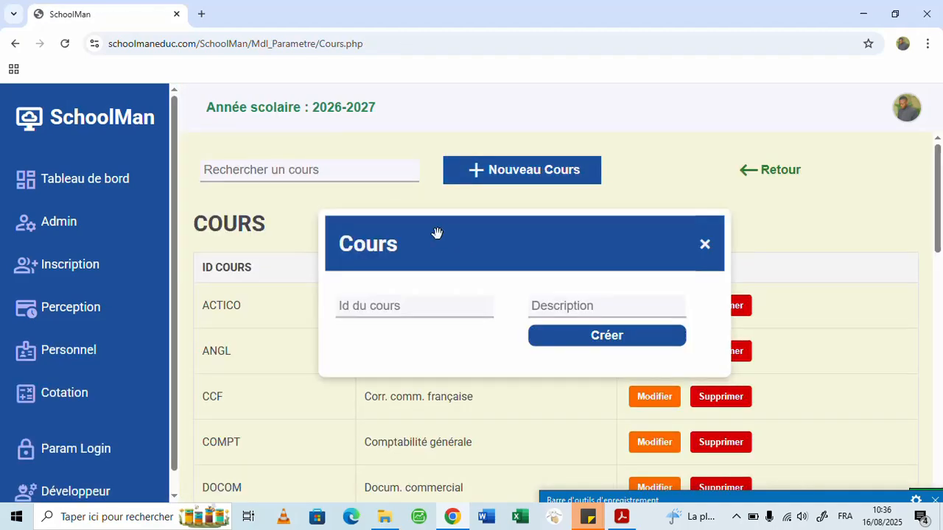
left_click(392, 310)
type("ARITHM")
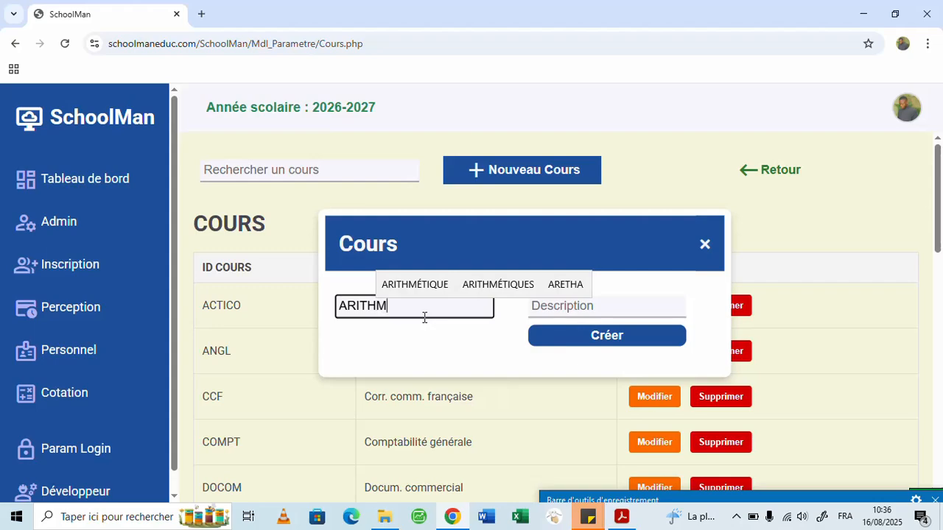
left_click(548, 305)
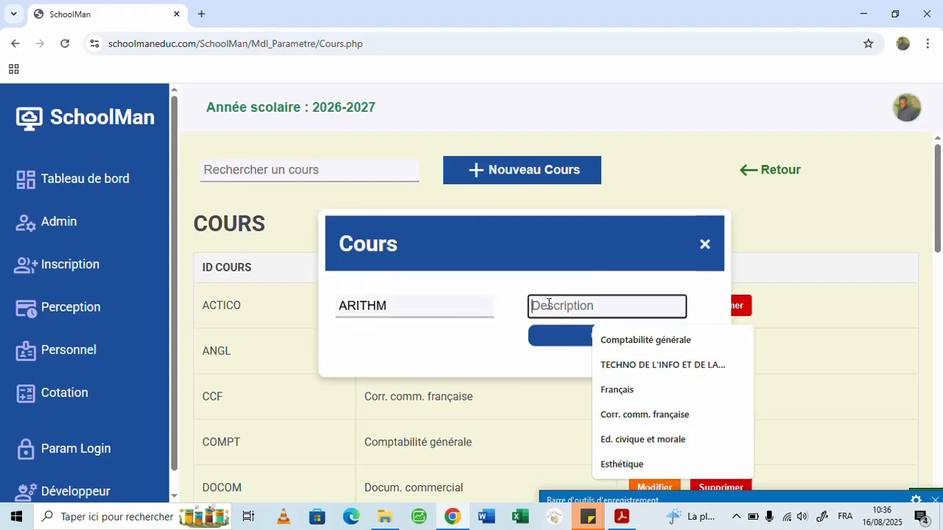
type("Arith")
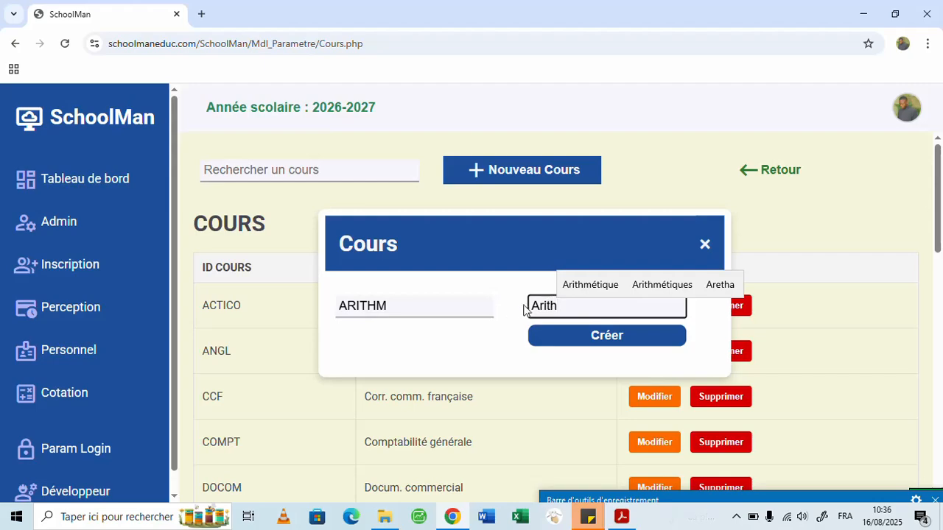
left_click(569, 285)
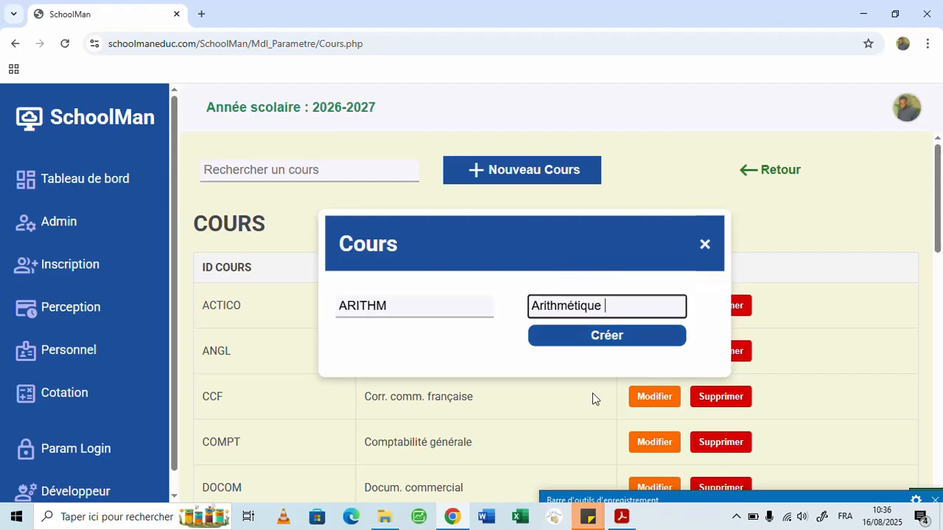
left_click(604, 337)
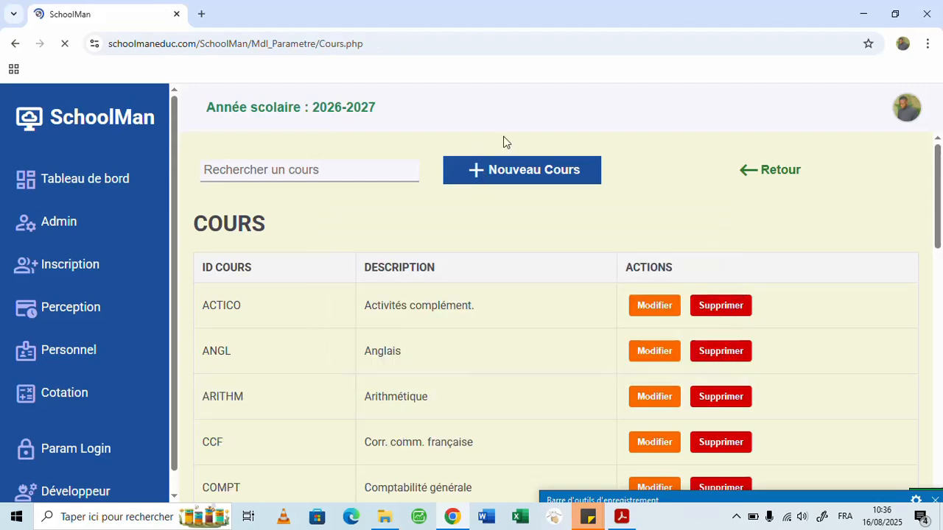
left_click(595, 243)
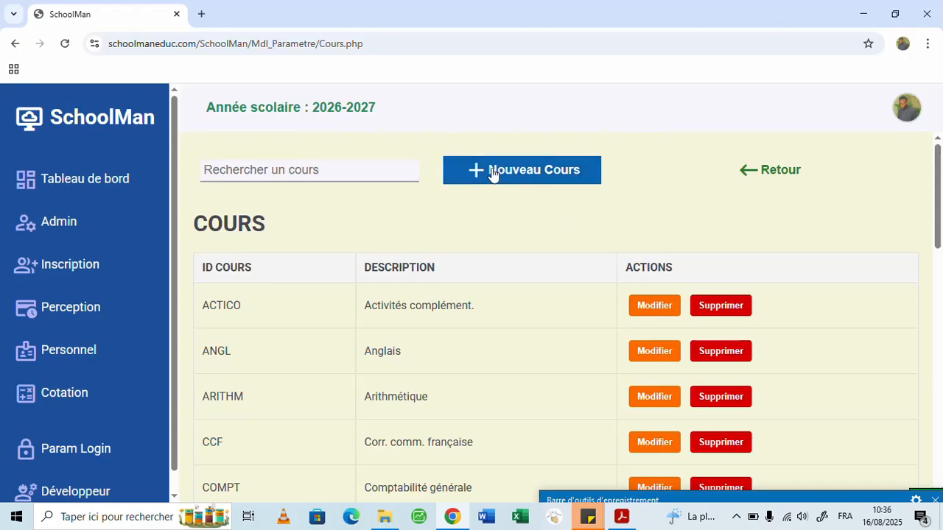
- Look through the registered courses and search them for STA, then clear the search
scroll(472, 302, "down", 4)
scroll(471, 302, "up", 4)
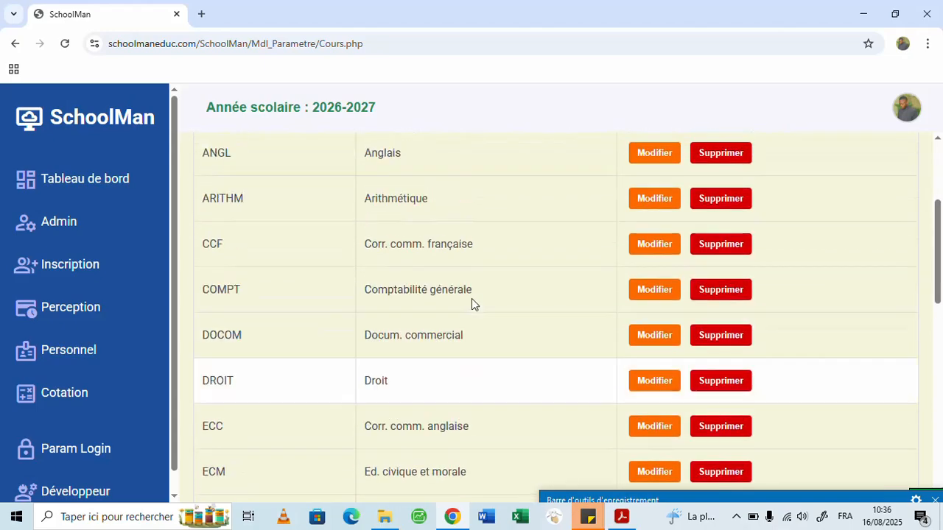
left_click(307, 163)
type("STA")
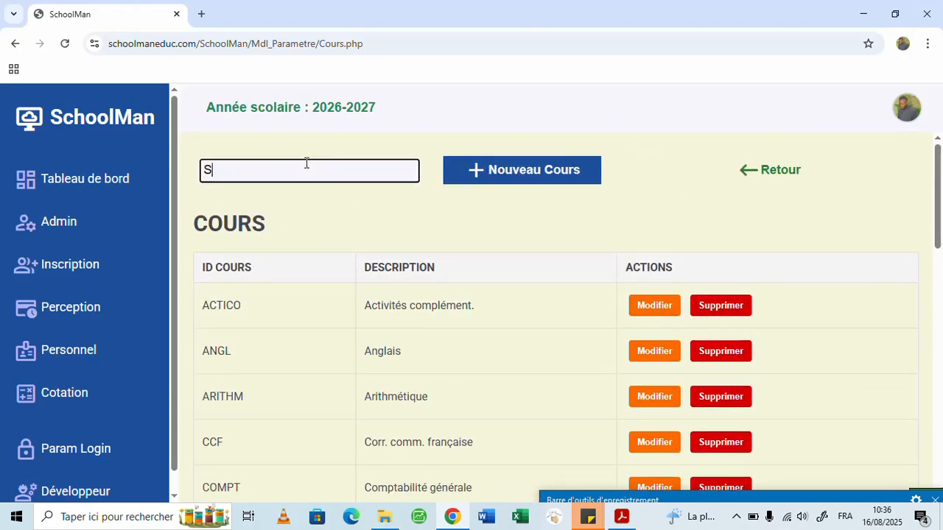
key("BackSpace")
key("BackSpace")
key("BackSpace")
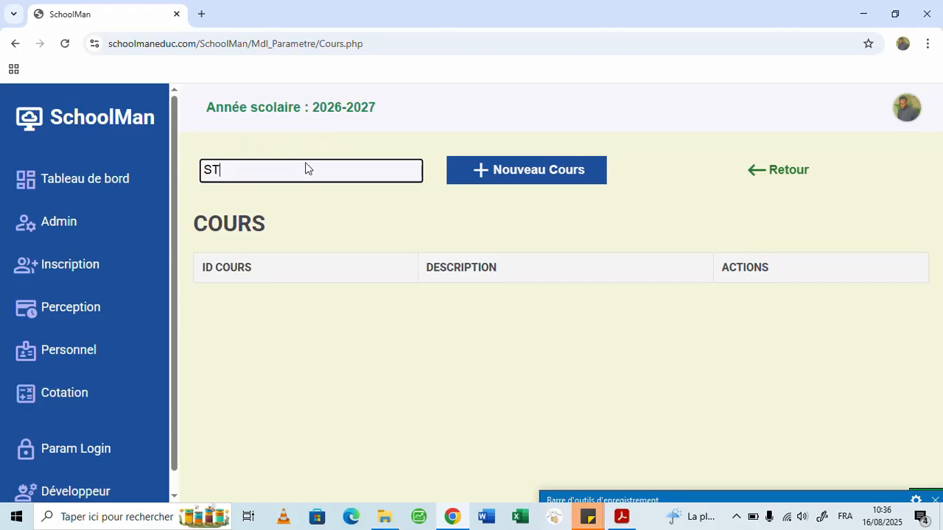
- Create a new course with ID STAT and description Statistique
left_click(503, 171)
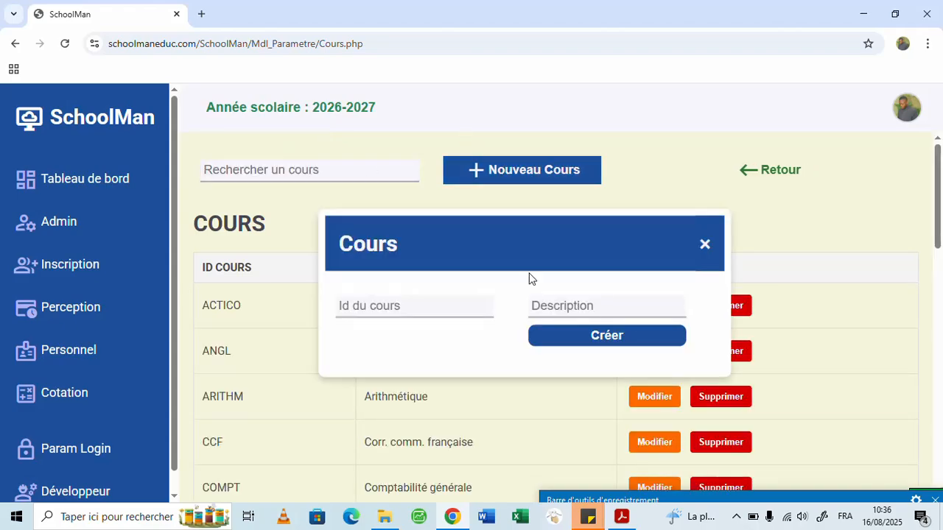
left_click(449, 314)
type("STAT")
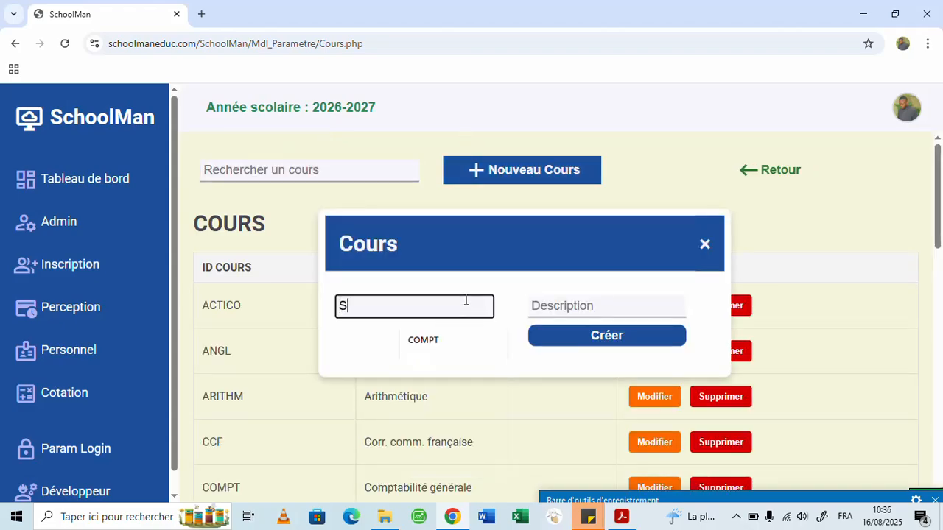
left_click(577, 308)
type("Stat")
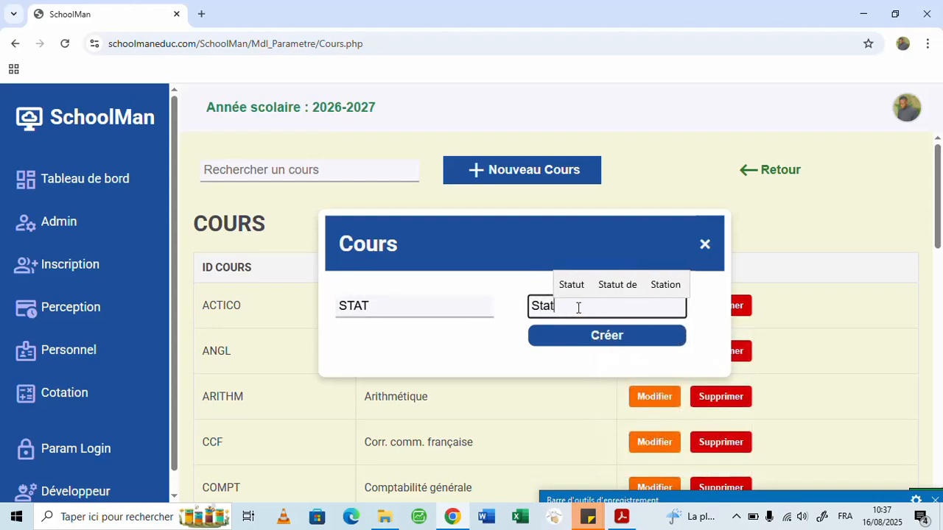
key("BackSpace")
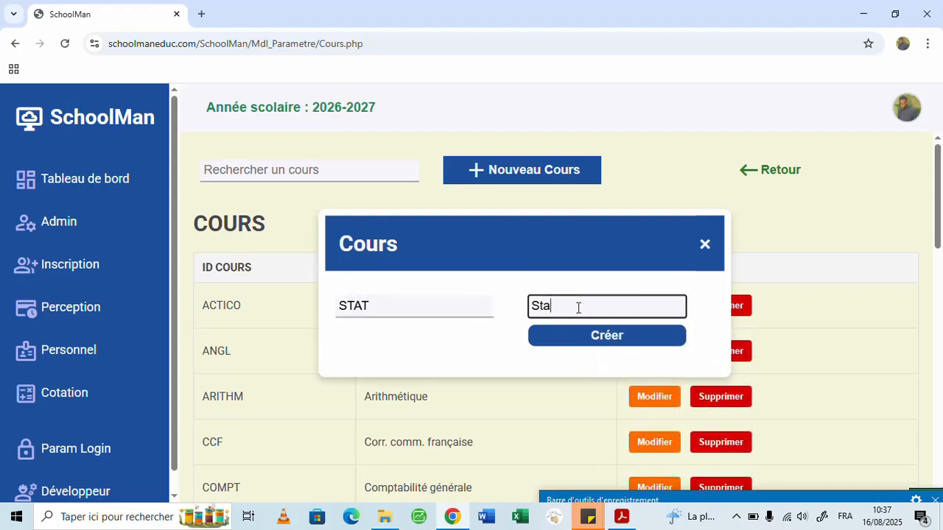
type("tistique")
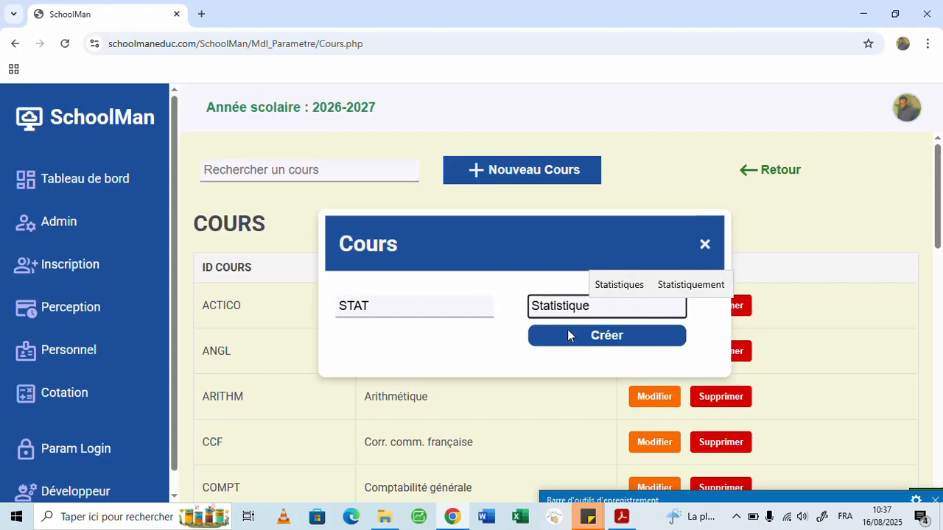
left_click(567, 335)
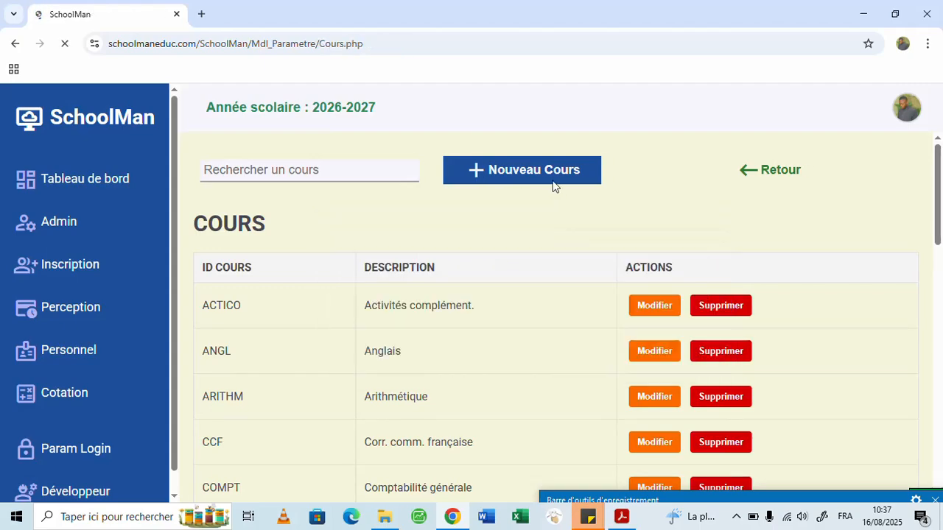
- Create a new course with ID GEOM and description Géométrie
left_click(526, 176)
left_click(374, 309)
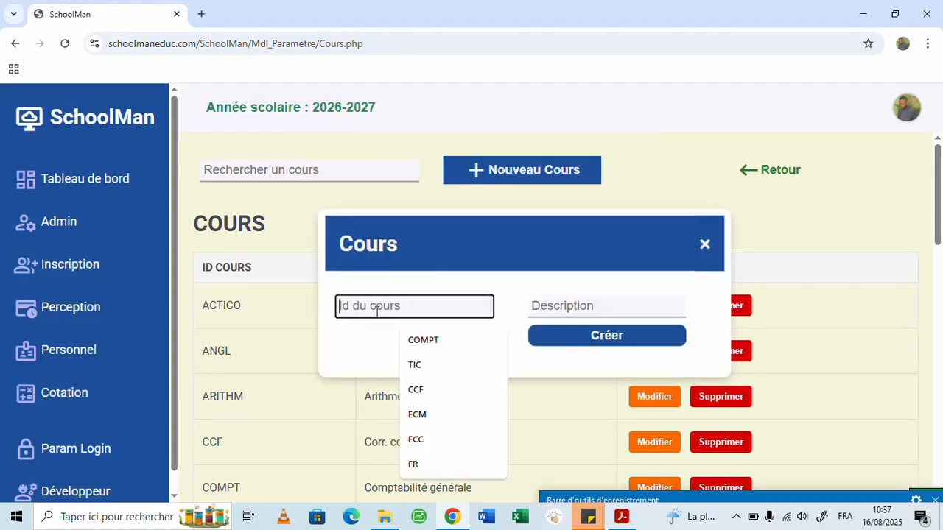
type("GEOM")
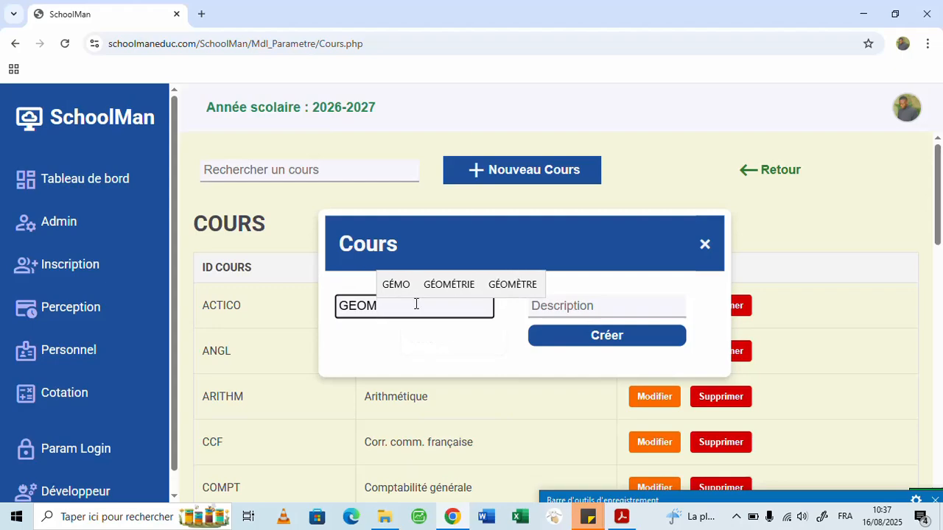
left_click(616, 299)
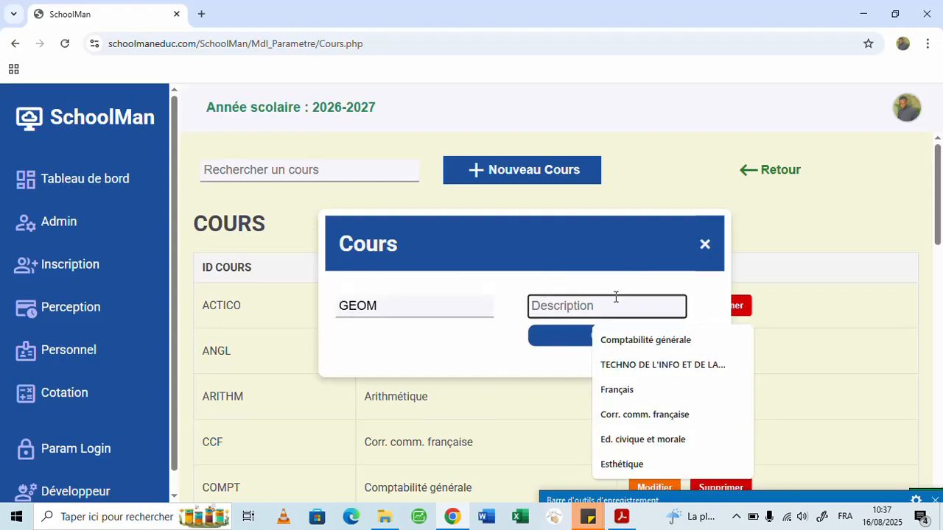
type("Gé")
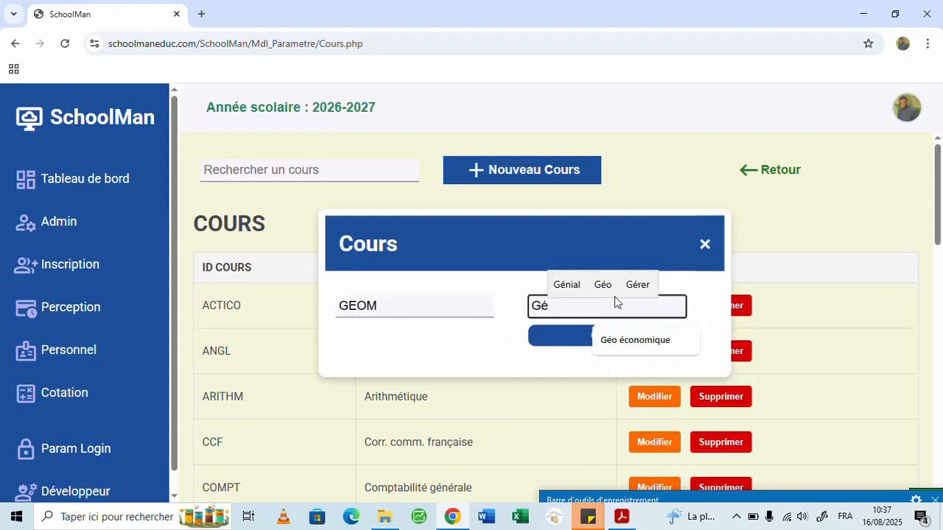
type("ométr")
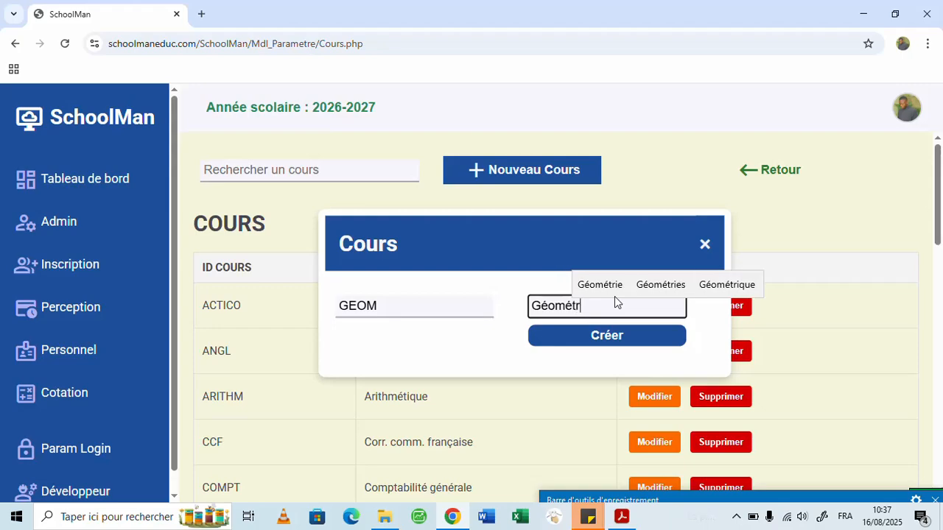
left_click(618, 282)
left_click(610, 340)
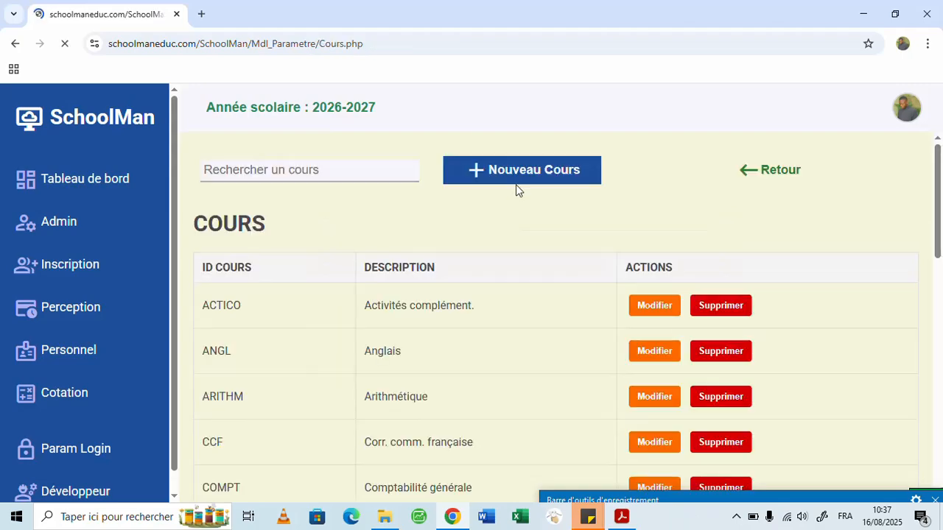
left_click(605, 243)
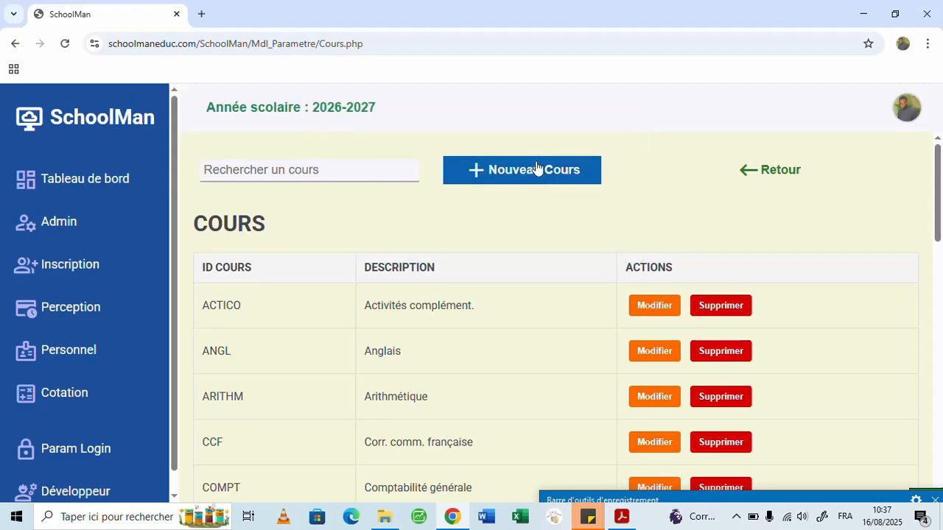
- Create a new course with ID ALGEBRE and description Algèbre, and return to course programming
left_click(528, 170)
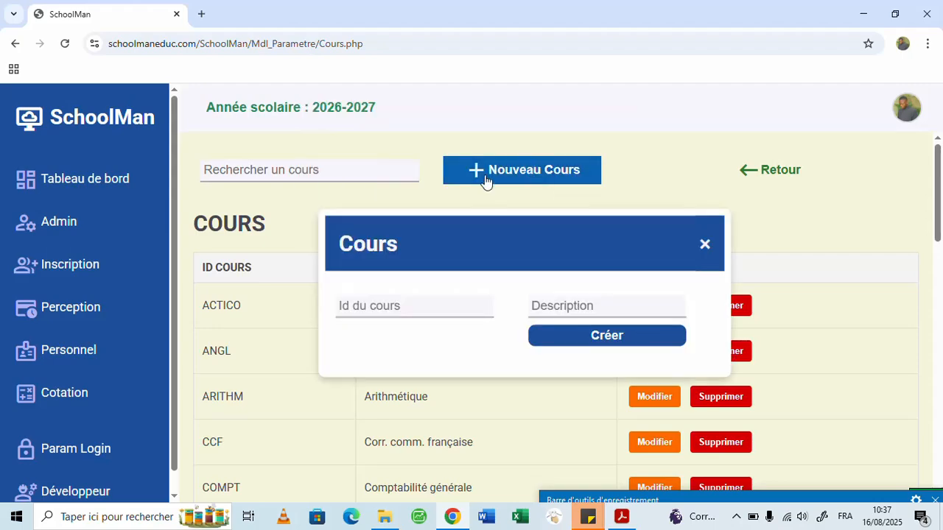
left_click(434, 307)
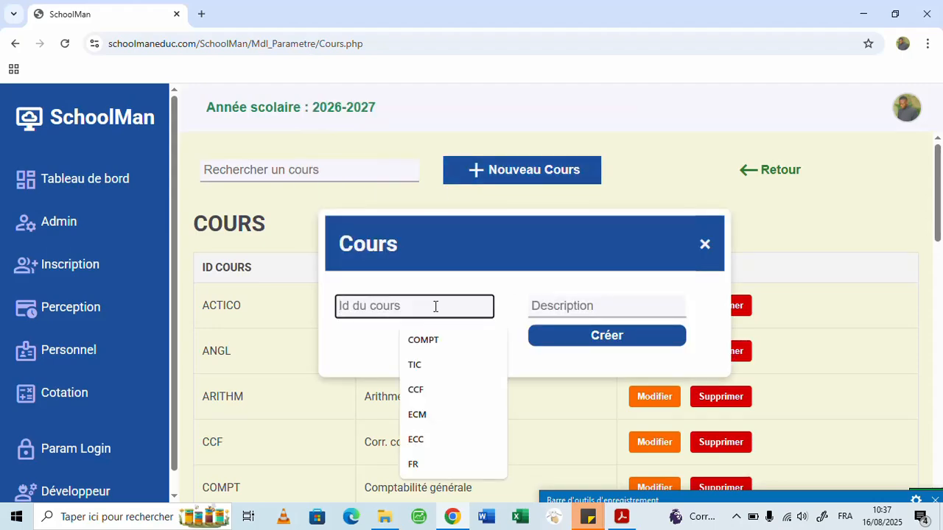
type("ALG")
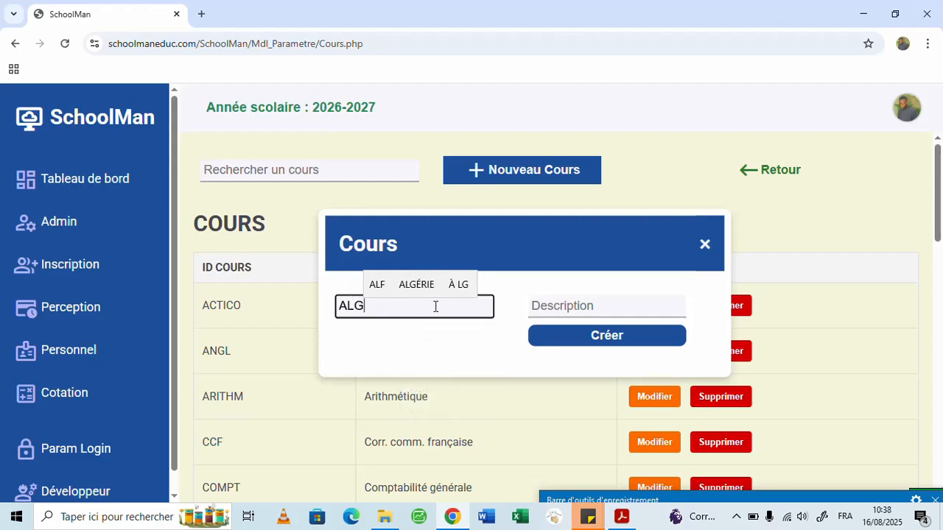
type("EBRE")
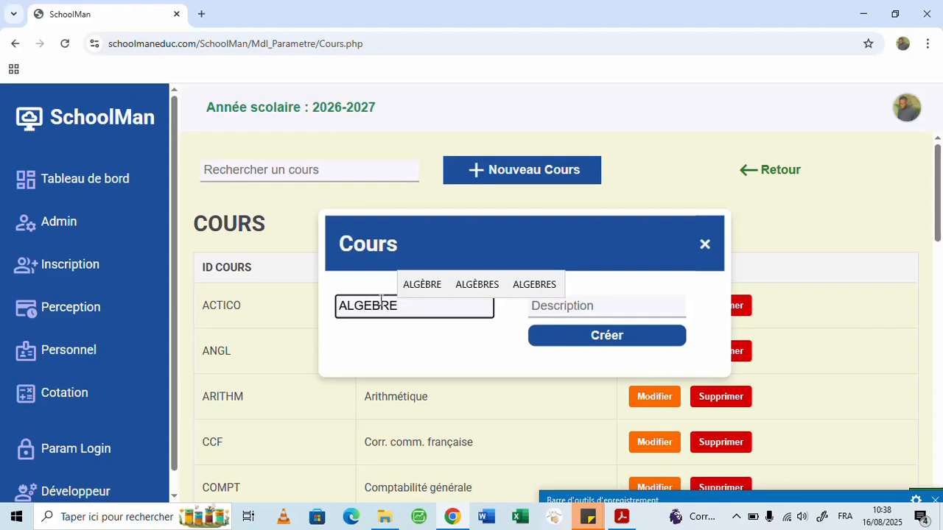
left_click(555, 305)
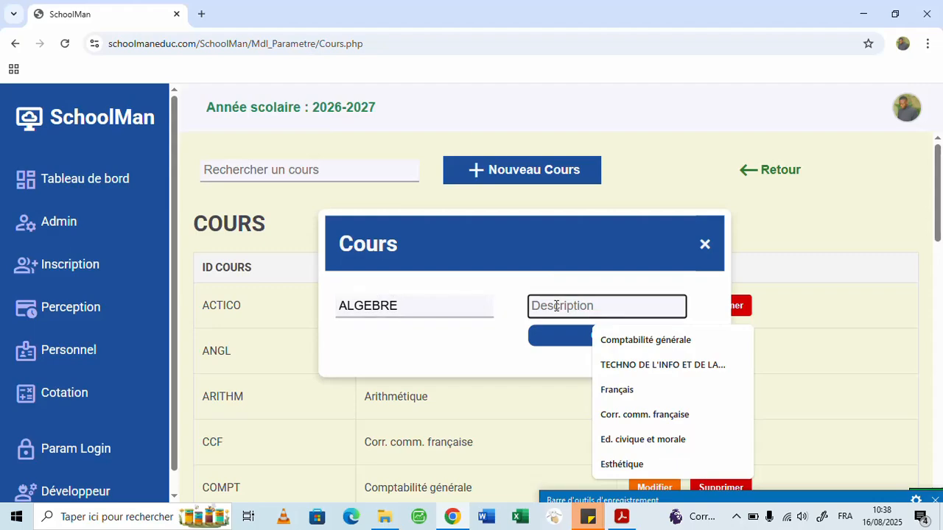
type("Alg")
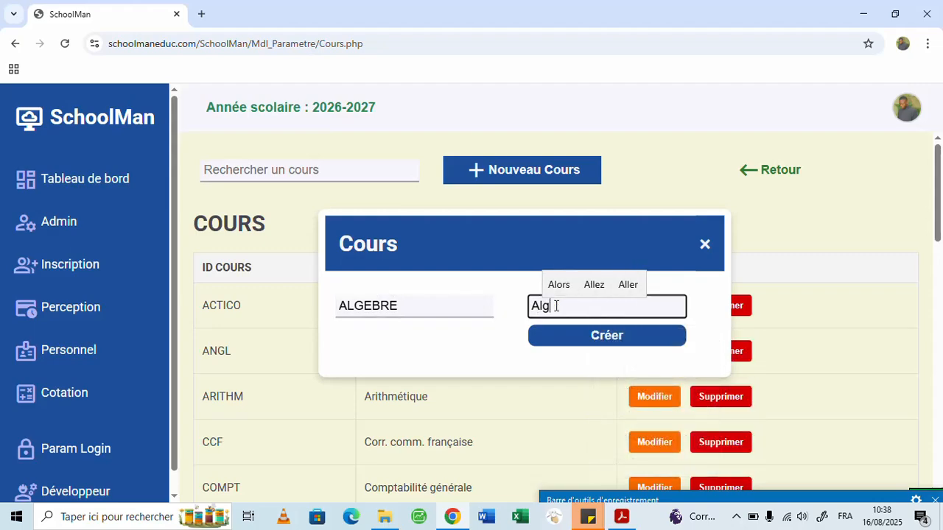
type("èbre")
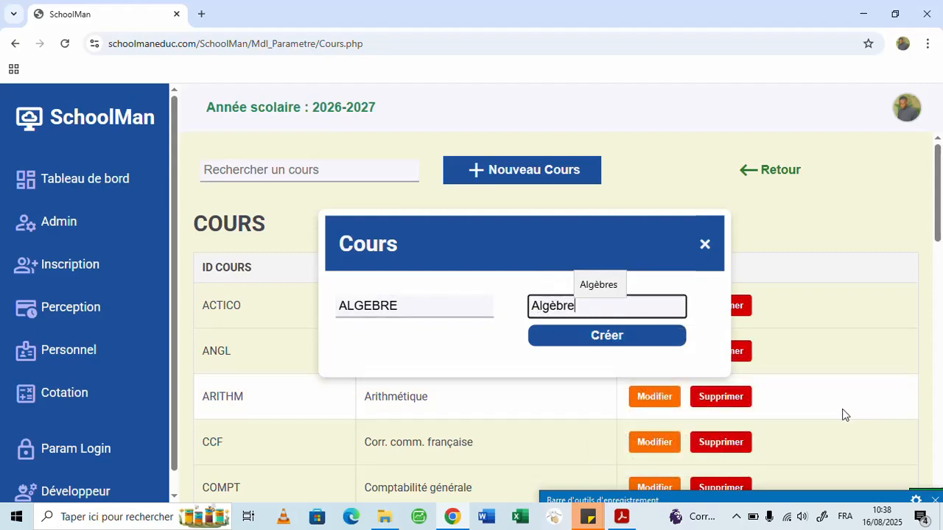
left_click(635, 338)
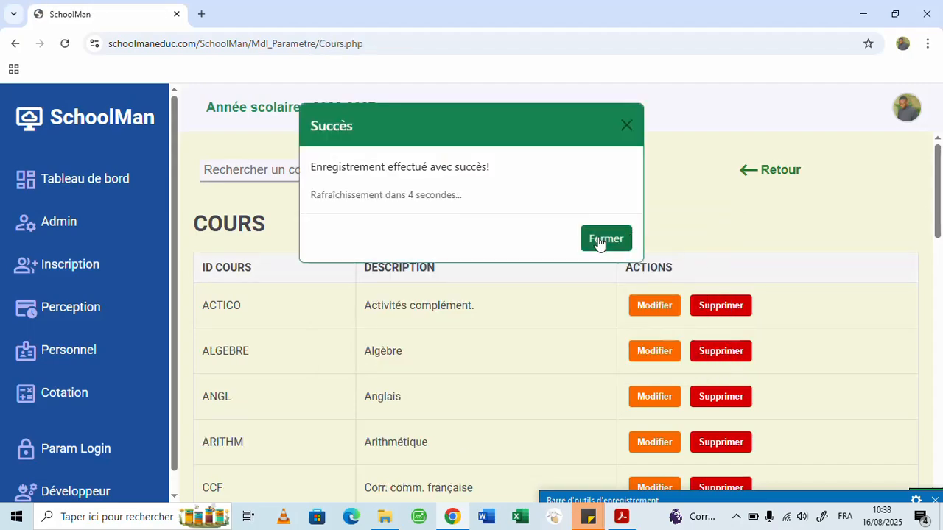
left_click(604, 239)
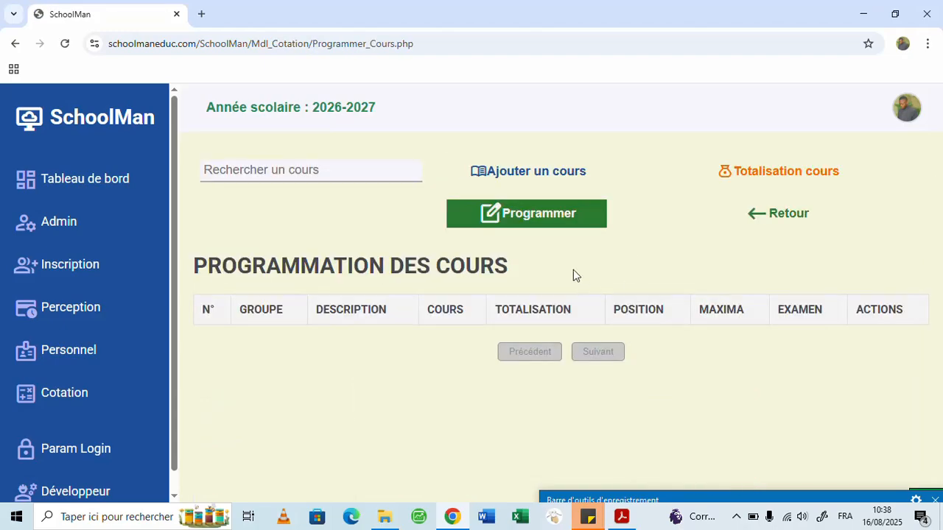
- Start a new course programming entry for the 8ème group and look through the selectable courses
left_click(523, 221)
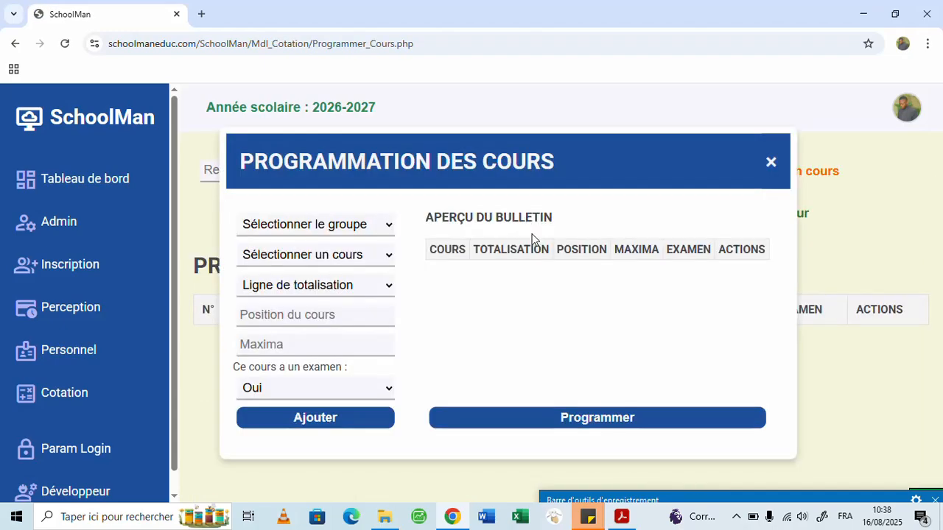
left_click(361, 226)
left_click(327, 366)
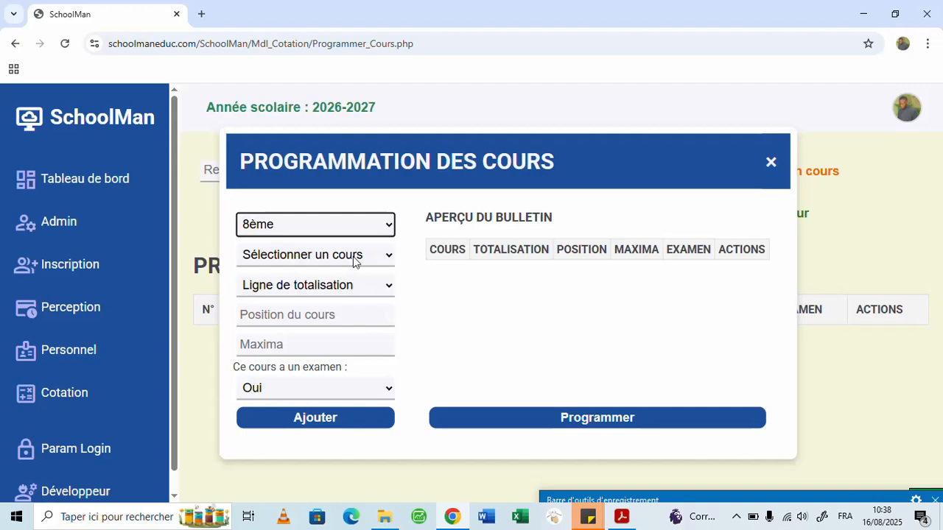
left_click(353, 257)
scroll(370, 219, "down", 1)
scroll(360, 180, "up", 1)
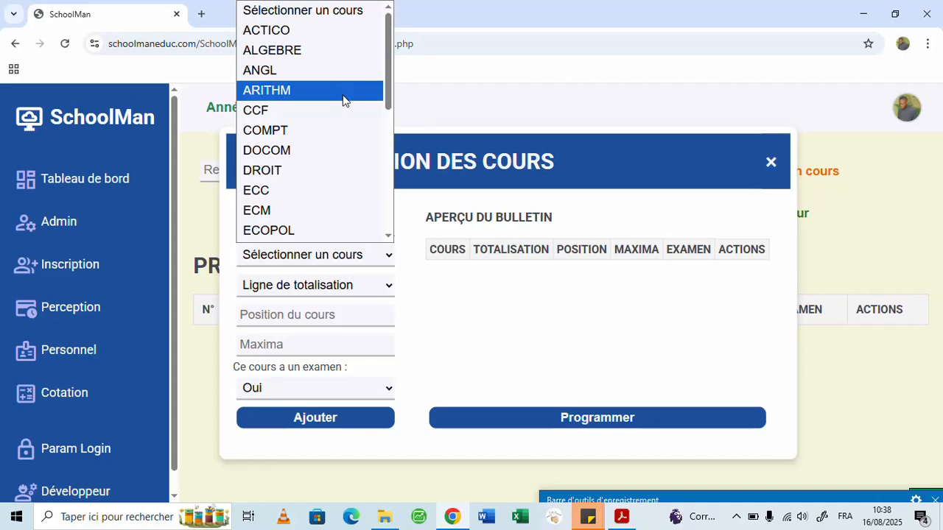
- Check the course order in the 8ème bulletin PDF, and select course ARITHM with totalisation line Total1 in the SchoolMan programming form
left_click(623, 520)
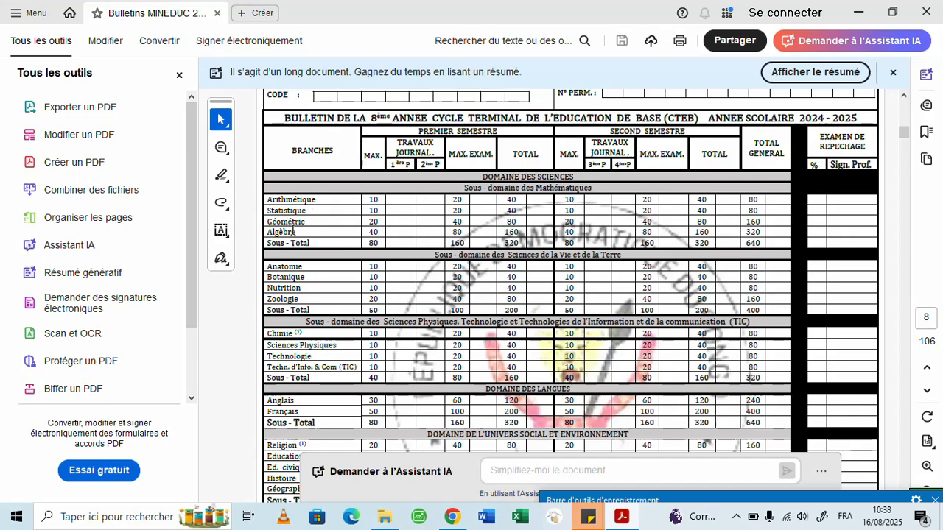
left_click(859, 13)
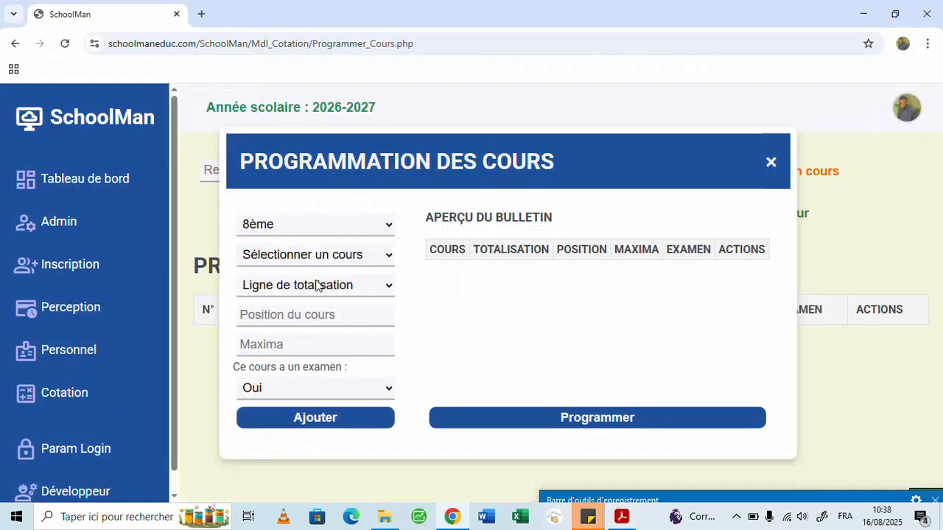
left_click(353, 258)
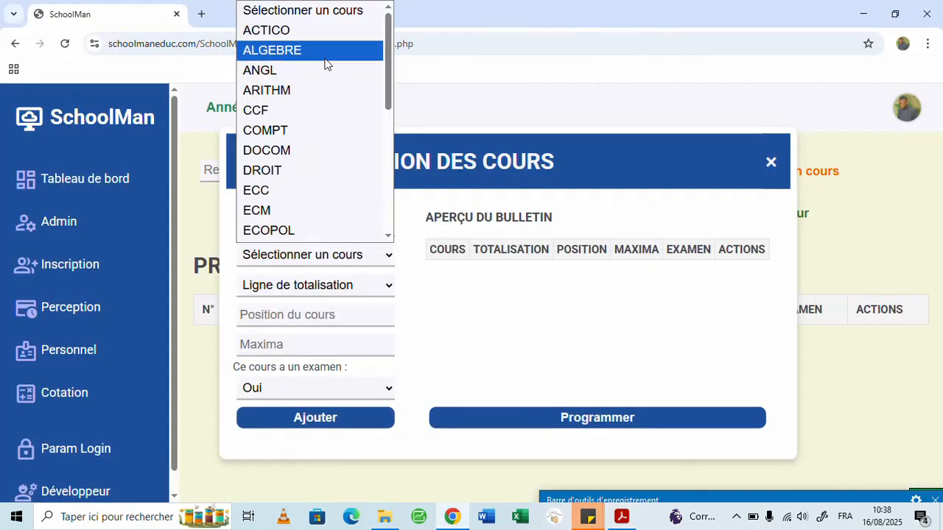
left_click(312, 90)
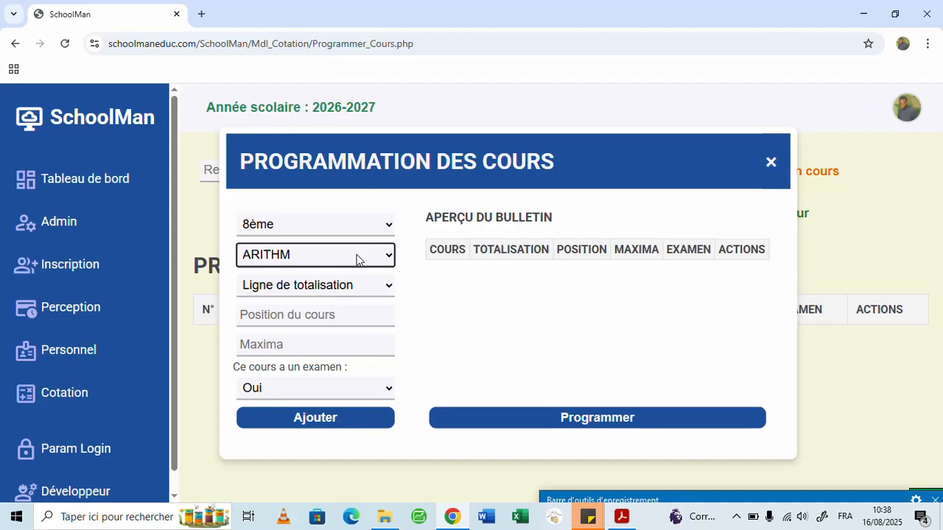
left_click(359, 293)
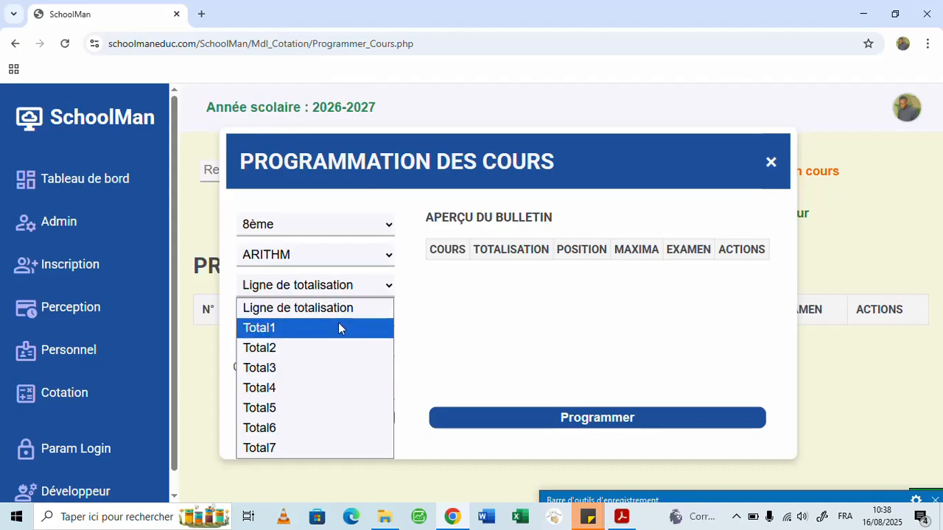
left_click(346, 327)
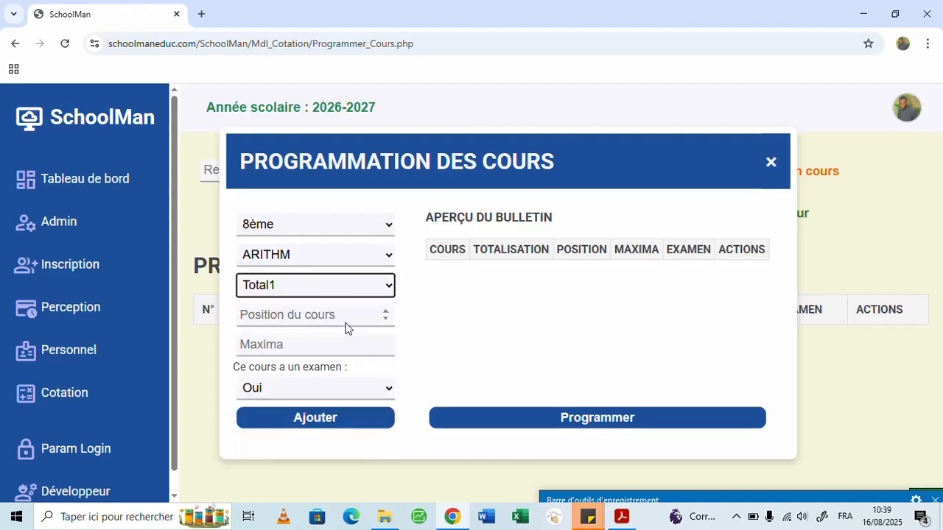
- Consult the bulletin PDF for Arithmétique, and set the ARITHM course's position to 1 and its maxima to 10 in SchoolMan
key("alt+Tab")
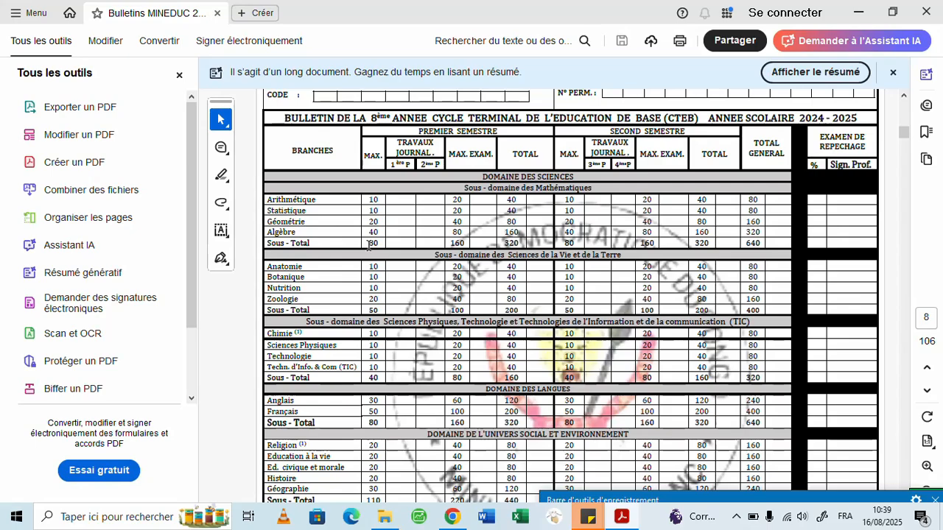
key("alt+Tab")
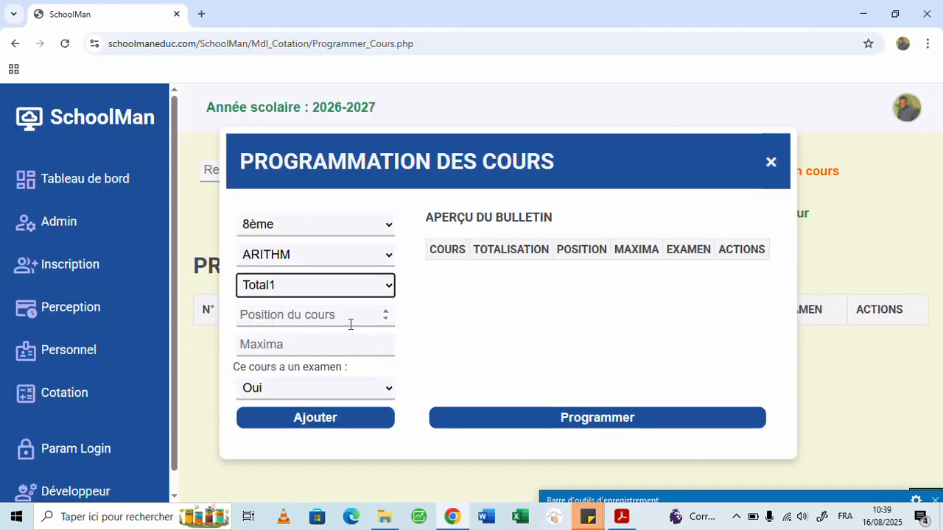
left_click(351, 324)
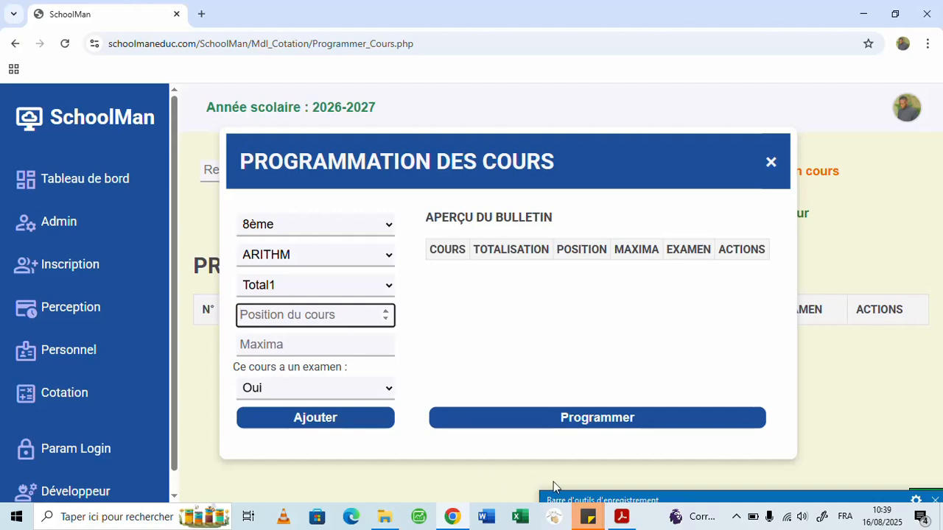
left_click(620, 516)
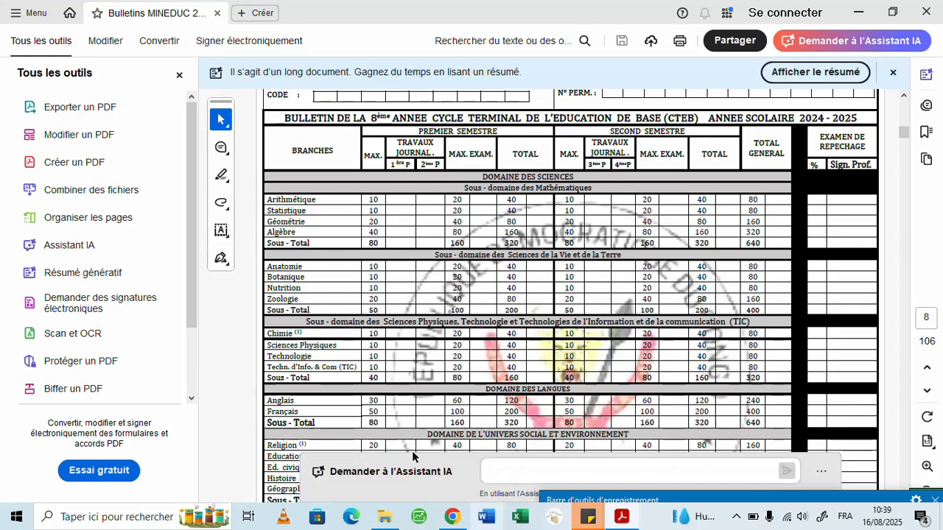
left_click(452, 516)
left_click(296, 317)
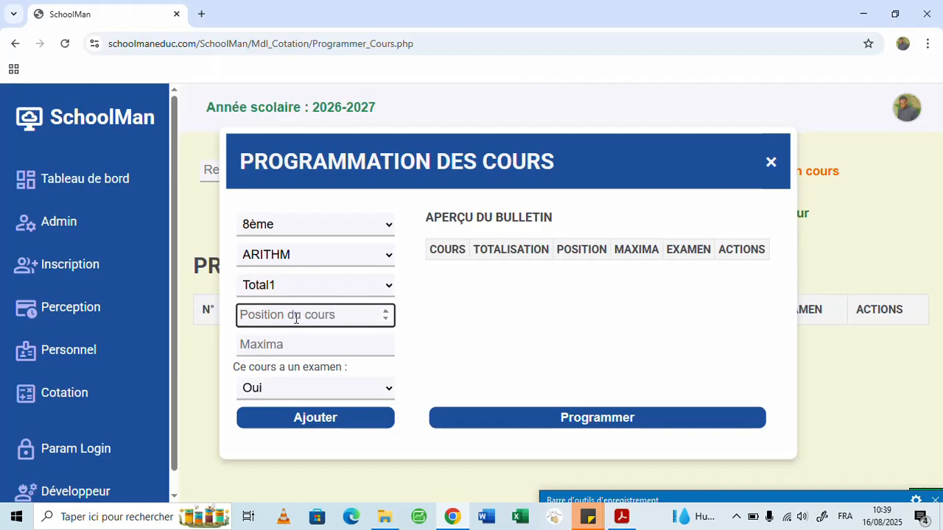
type("1")
left_click(302, 344)
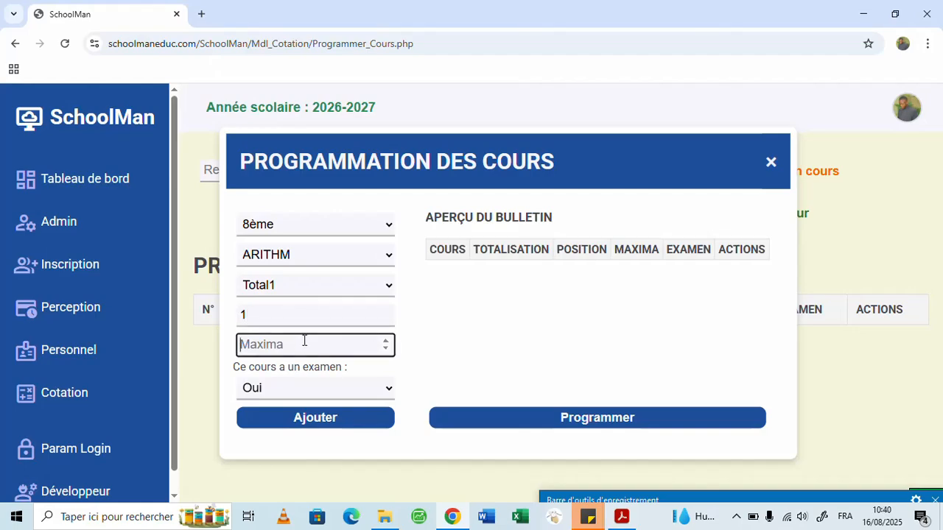
type("10")
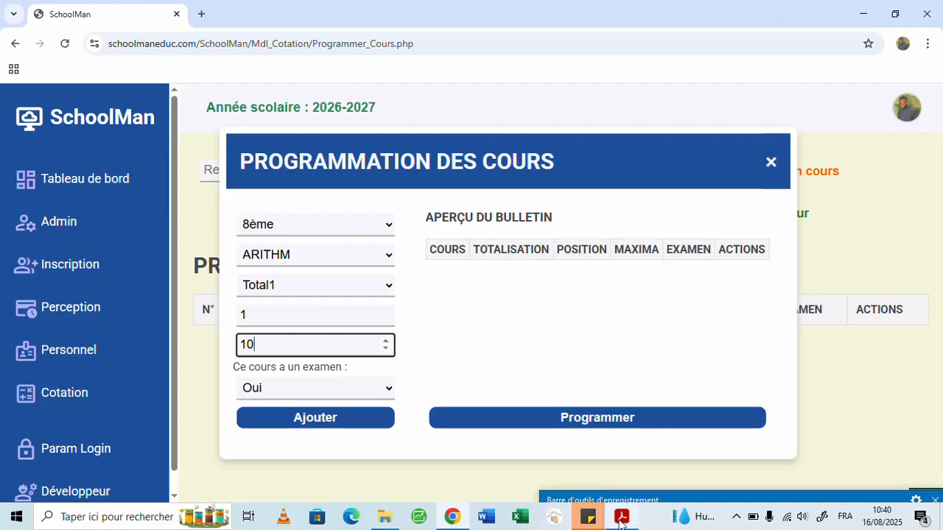
- Check the exam column in the bulletin PDF, keep the exam option at Oui for ARITHM, and add the course to the bulletin preview
mouse_move(622, 516)
left_click(571, 398)
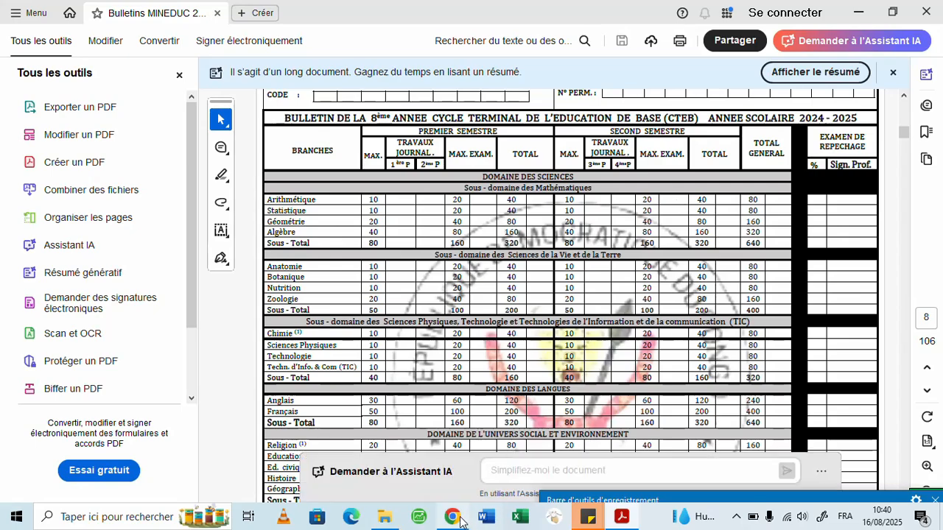
left_click(453, 516)
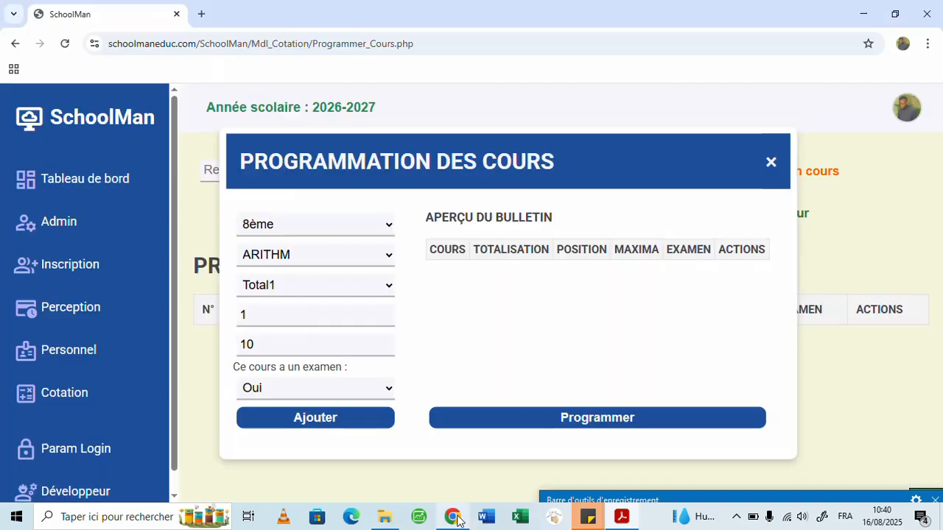
left_click(383, 389)
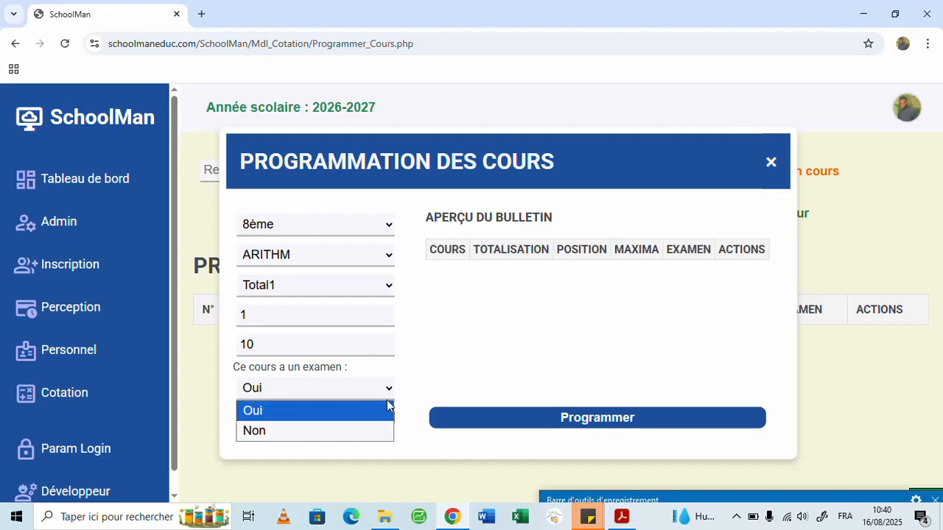
left_click(363, 388)
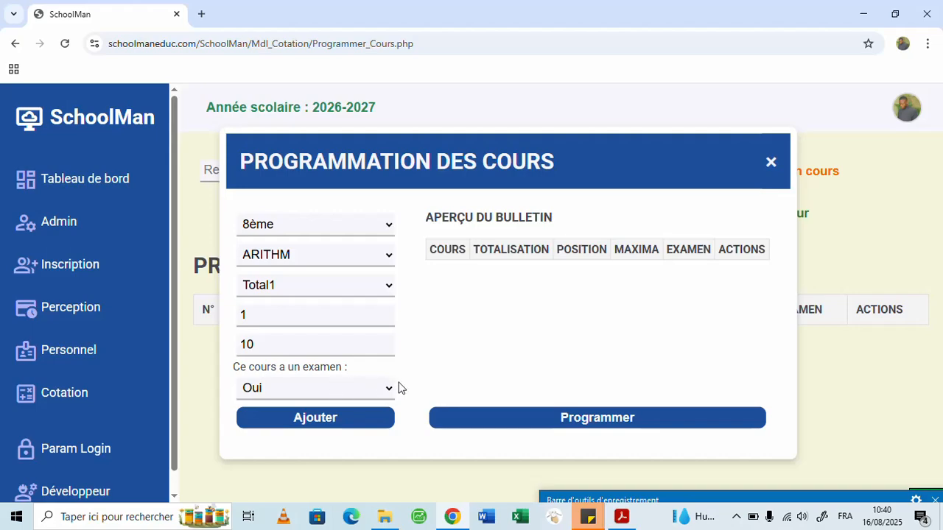
left_click(328, 428)
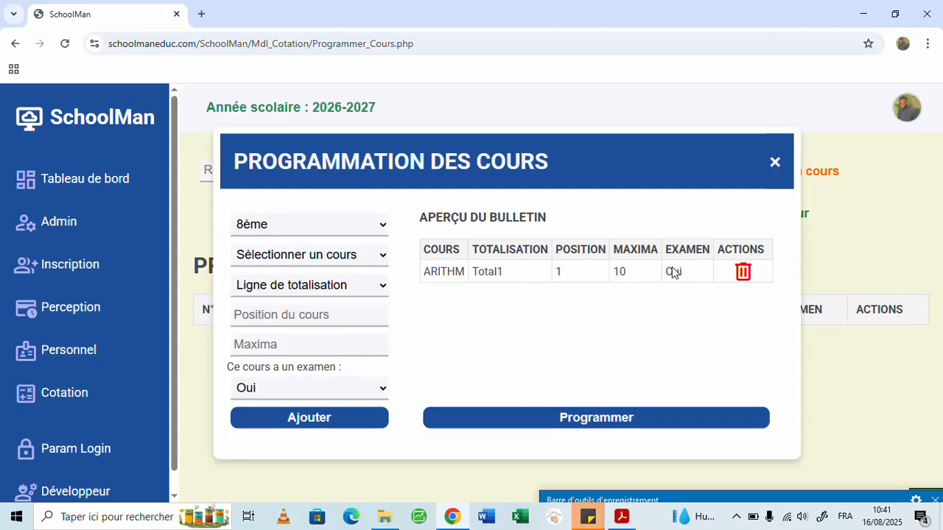
- Select course STAT with totalisation line Total1 for the 8ème group
left_click(380, 261)
scroll(368, 227, "down", 1)
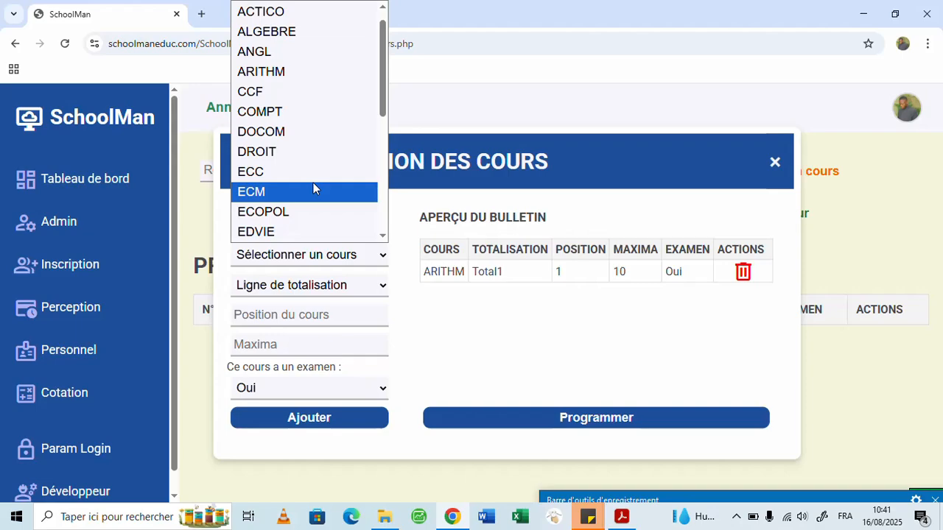
key("s")
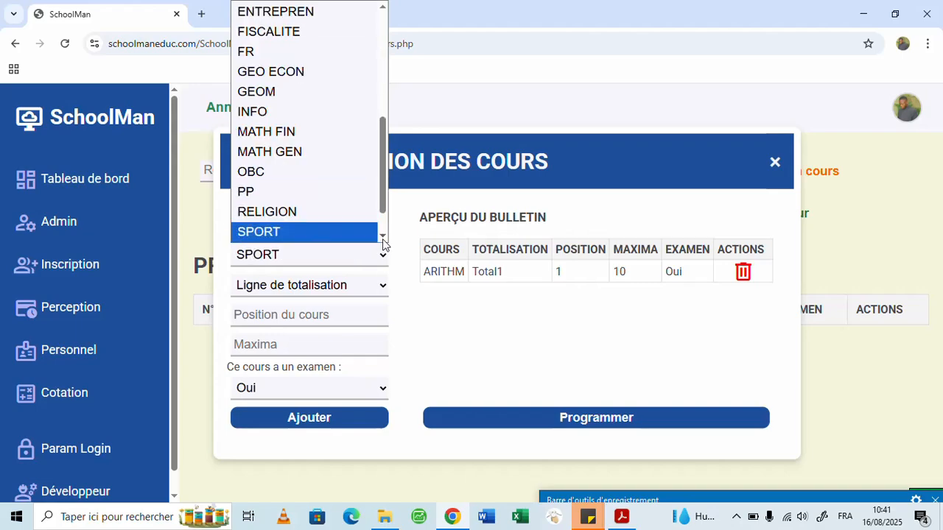
scroll(383, 239, "down", 2)
left_click(318, 215)
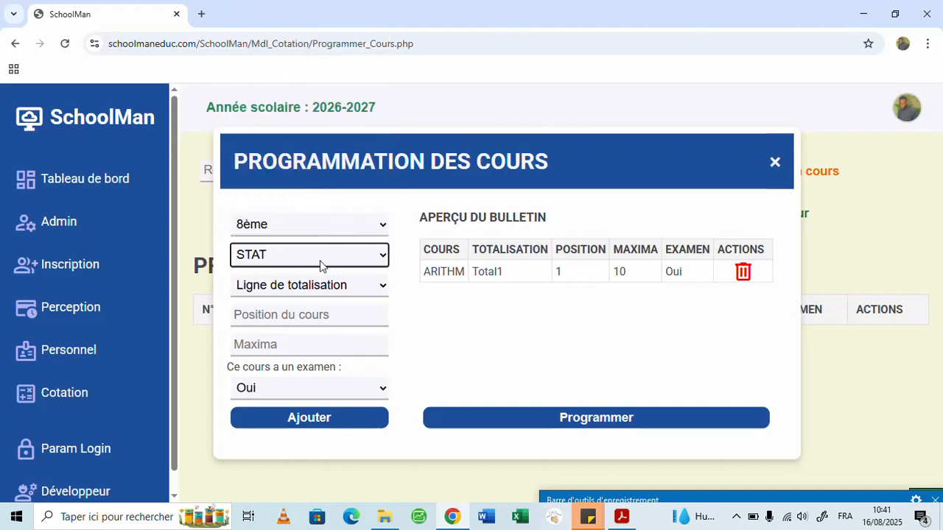
left_click(347, 287)
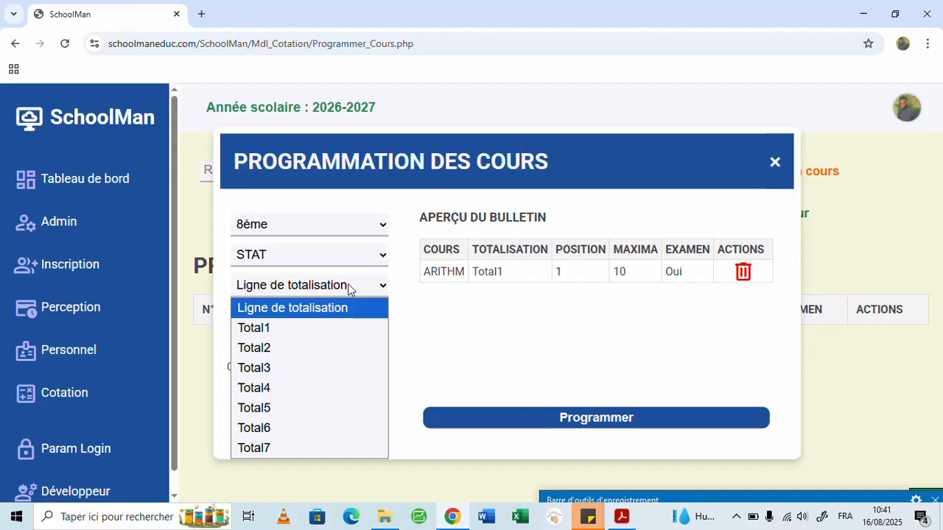
left_click(321, 332)
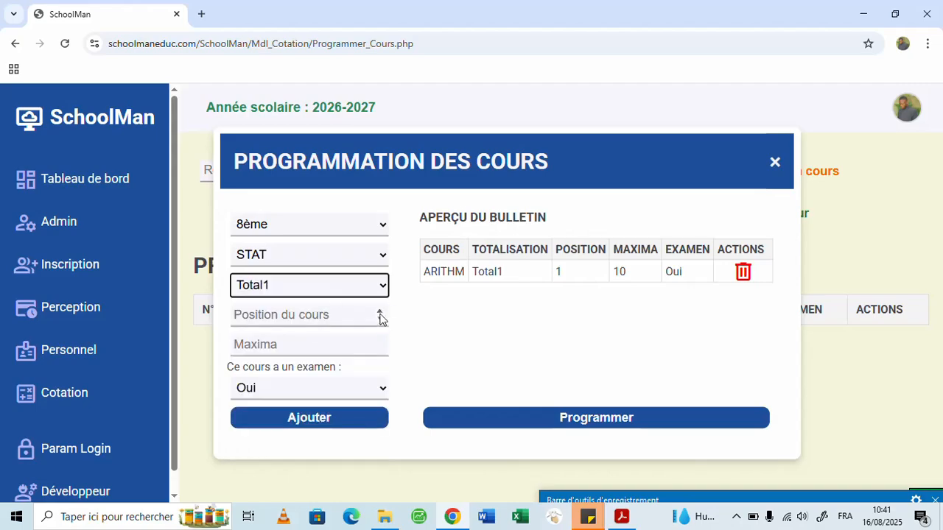
- Set STAT to position 2 and maxima 10 according to the bulletin PDF, and add it to the bulletin preview
left_click(353, 321)
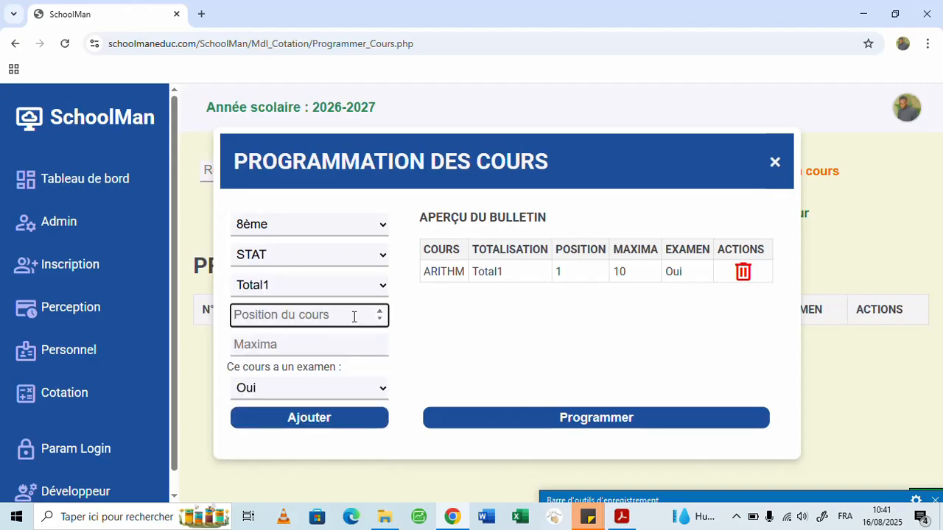
type("2")
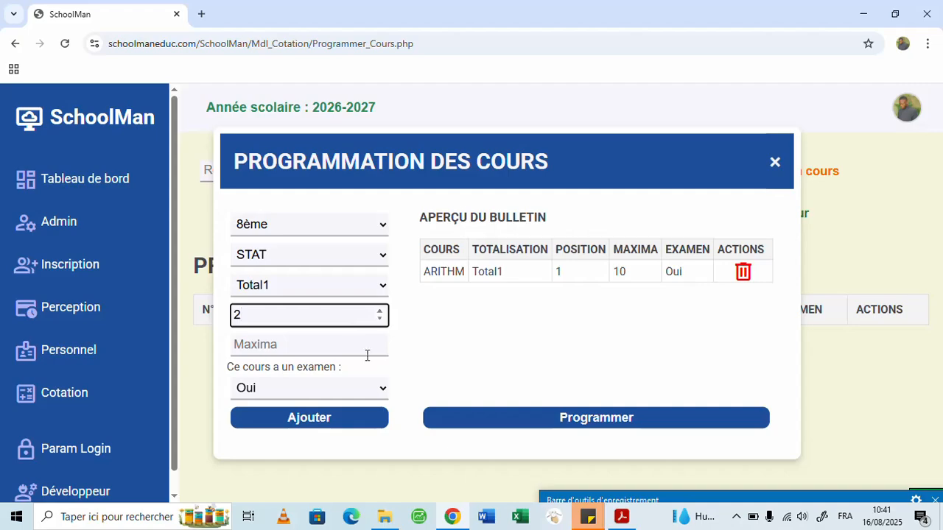
left_click(621, 516)
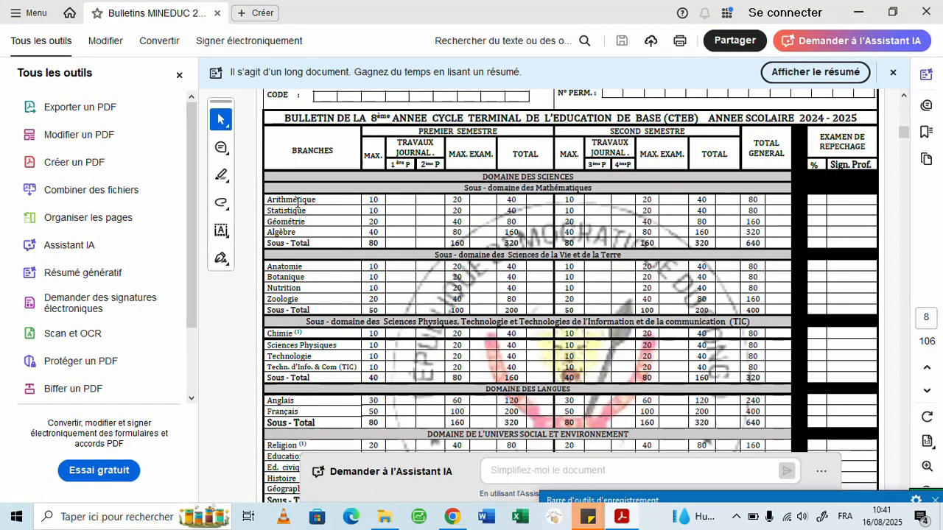
left_click(452, 517)
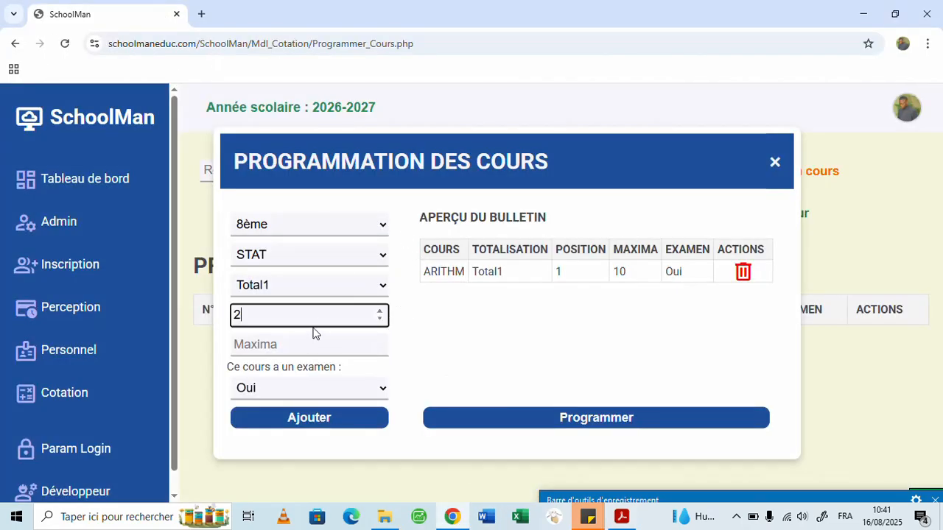
left_click(302, 344)
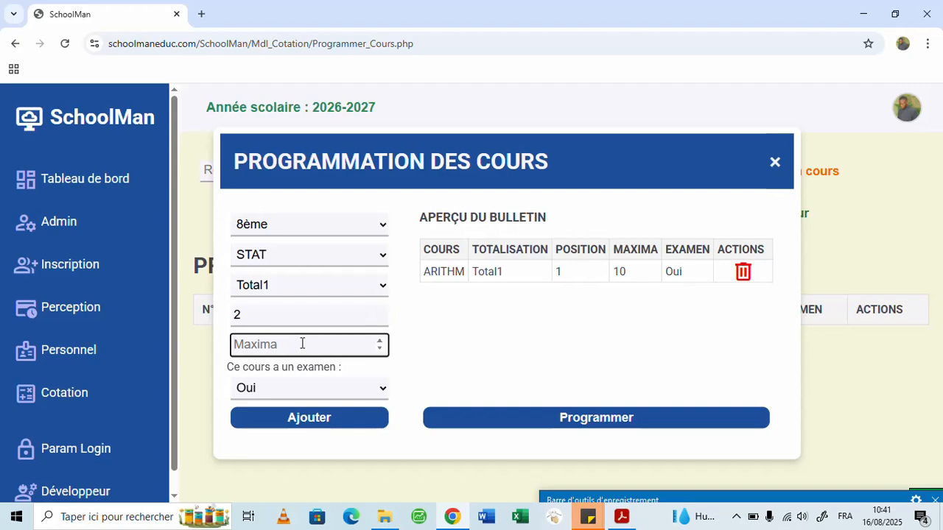
type("10")
left_click(322, 416)
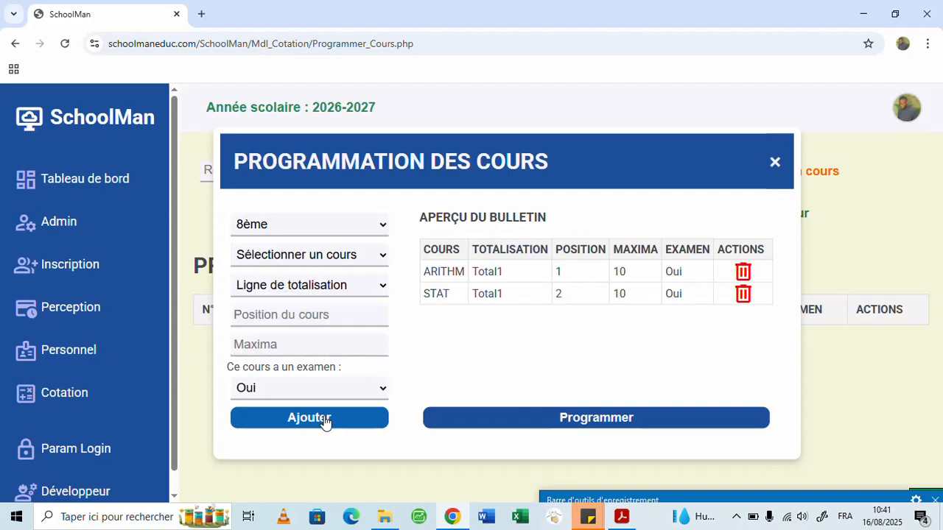
- Select course GEOM with totalisation line Total1 for the 8ème group
left_click(331, 255)
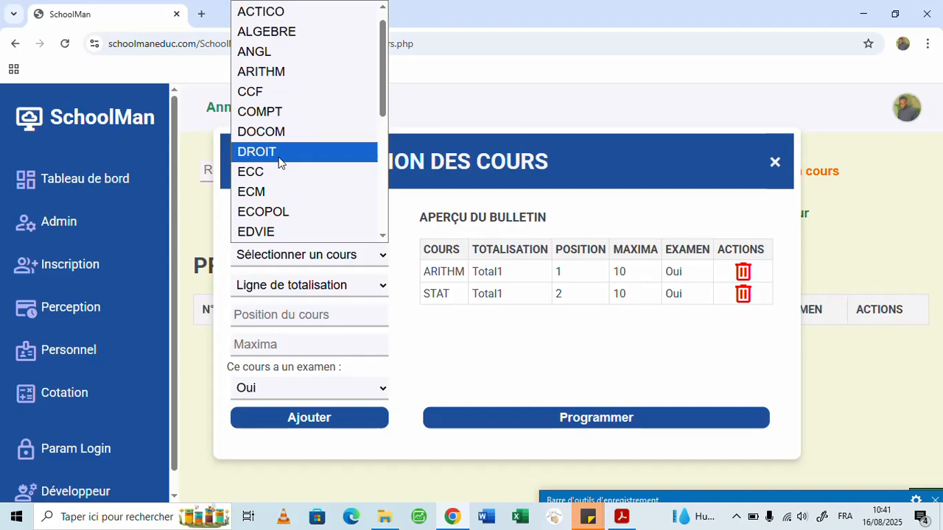
key("d")
key("g")
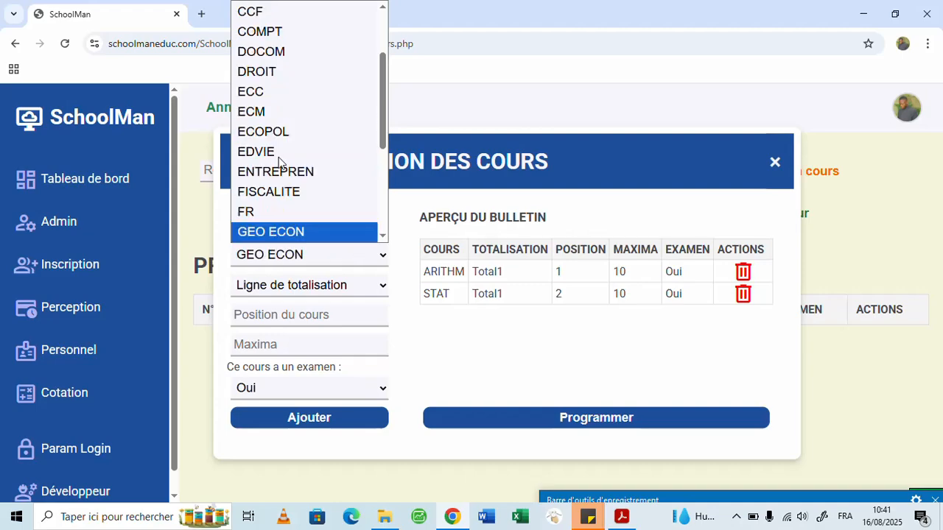
left_click(382, 236)
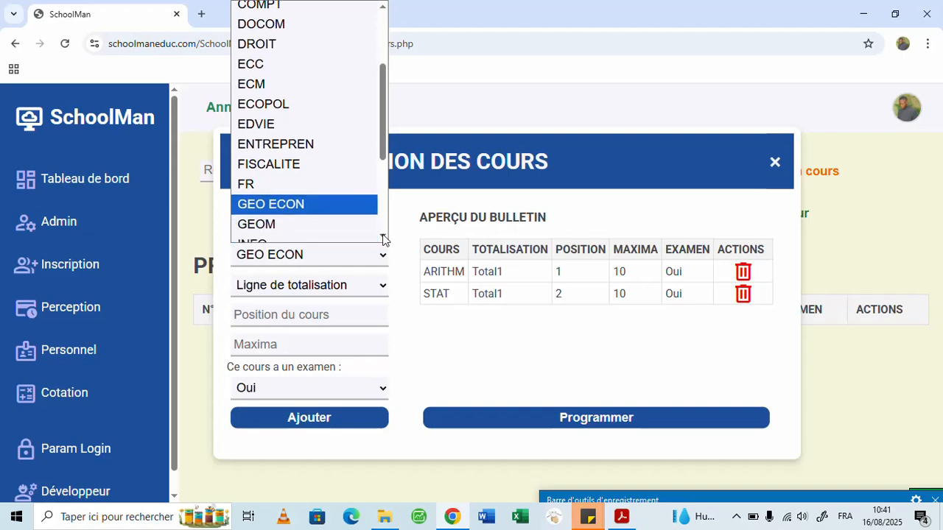
left_click(267, 224)
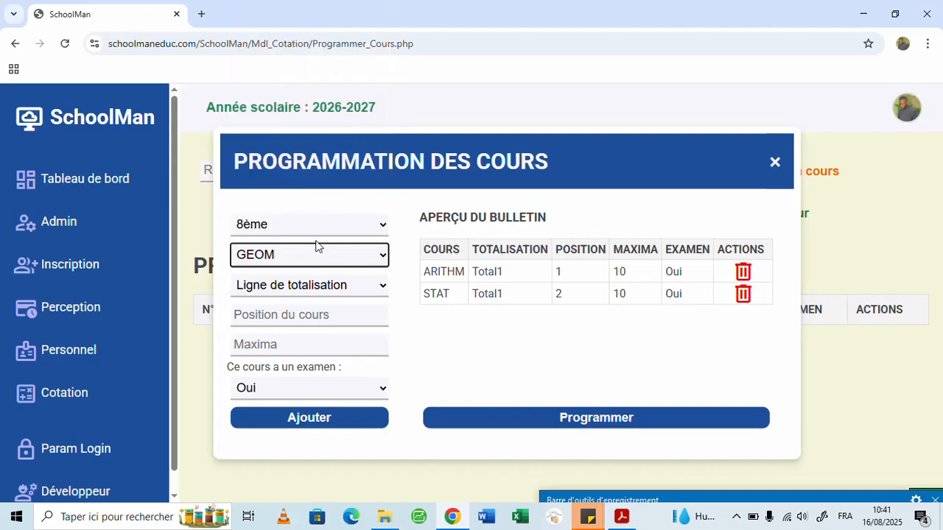
left_click(314, 292)
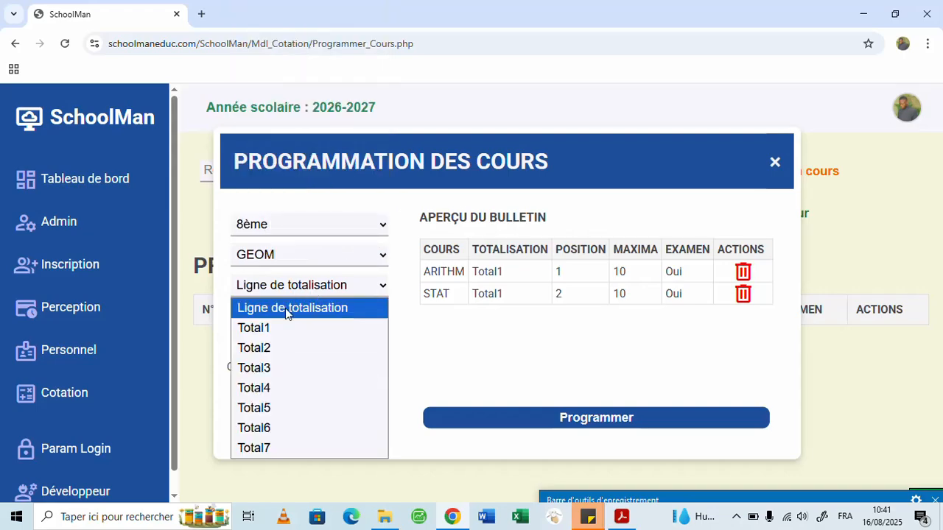
left_click(304, 330)
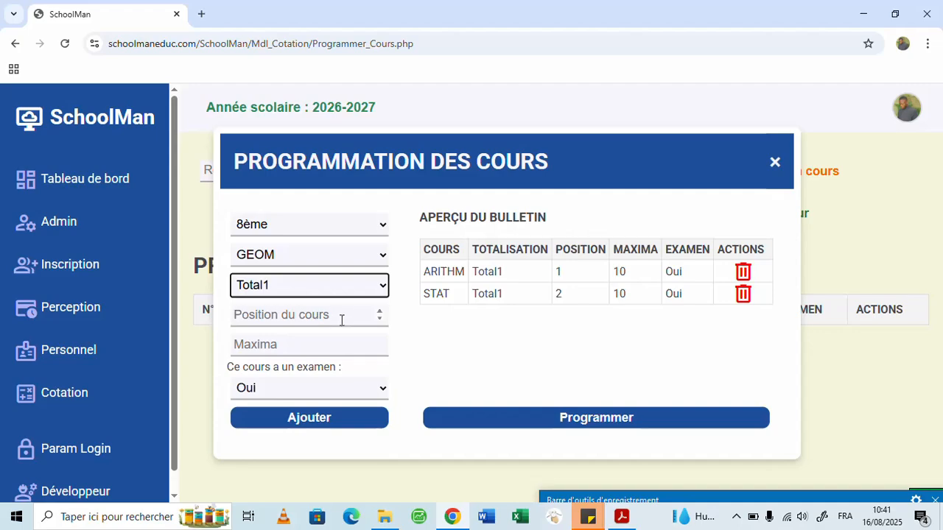
- Set GEOM to position 3 and maxima 20 according to the bulletin PDF, and add it to the bulletin preview
left_click(343, 319)
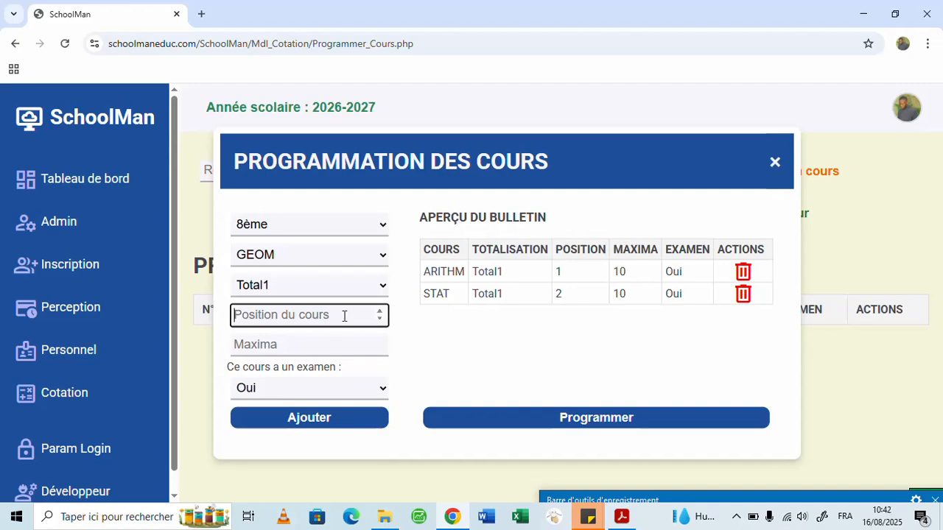
type("3")
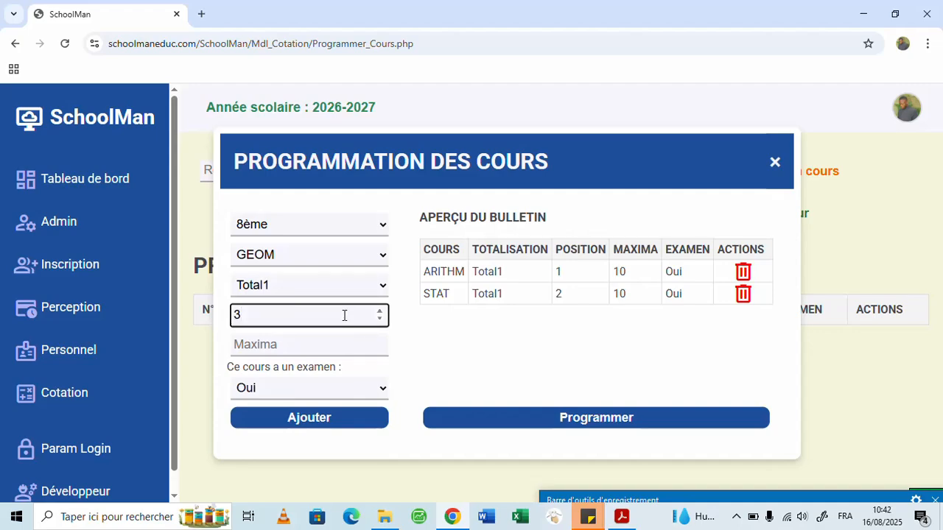
left_click(294, 348)
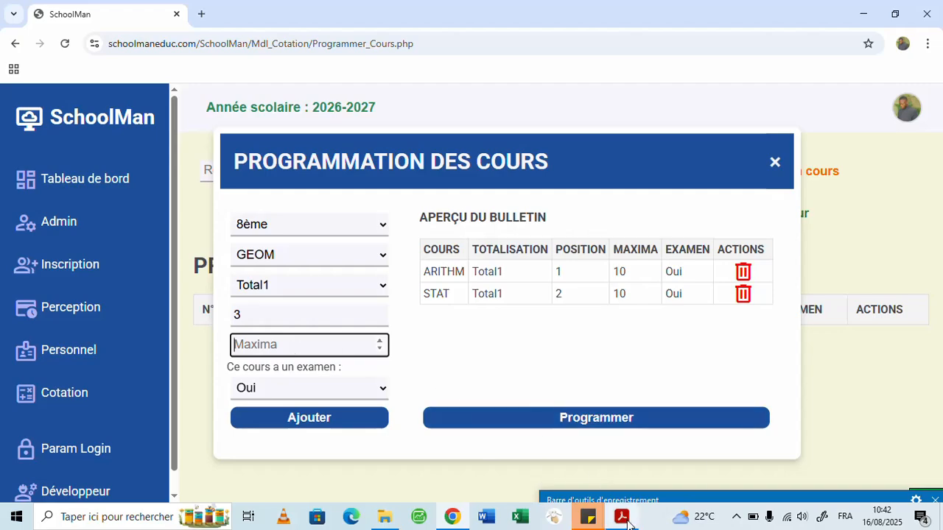
mouse_move(628, 523)
mouse_move(619, 459)
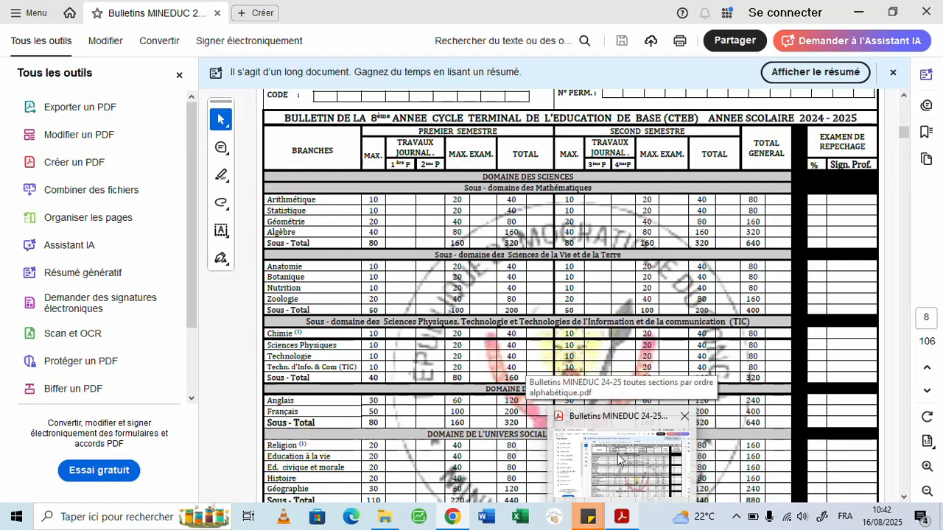
left_click(618, 460)
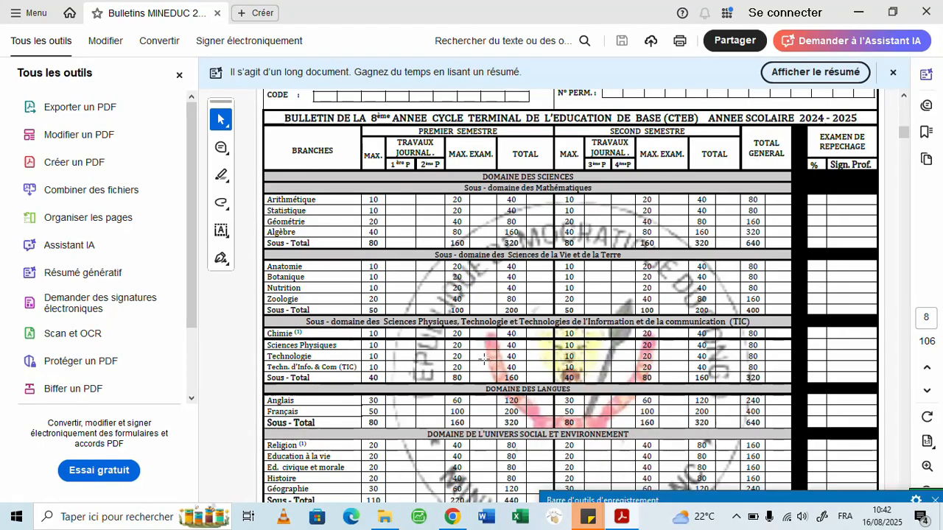
left_click(460, 517)
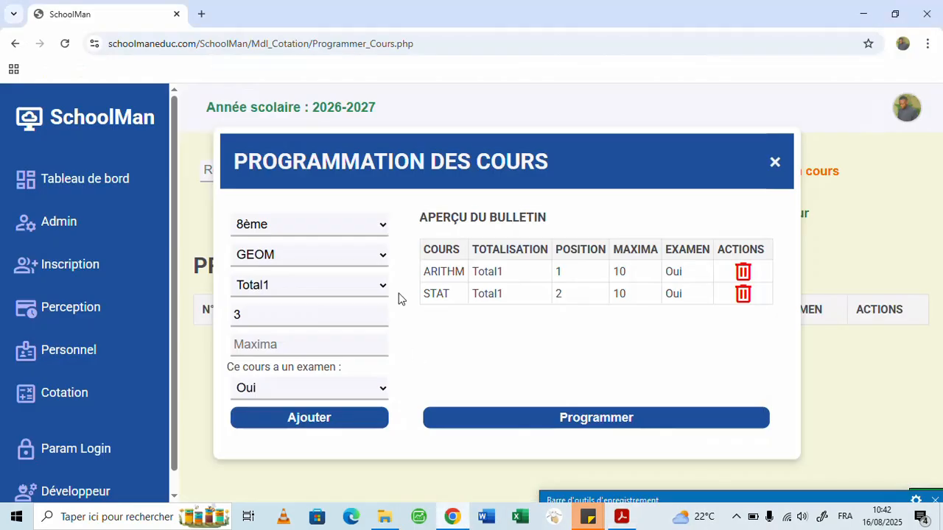
type("20")
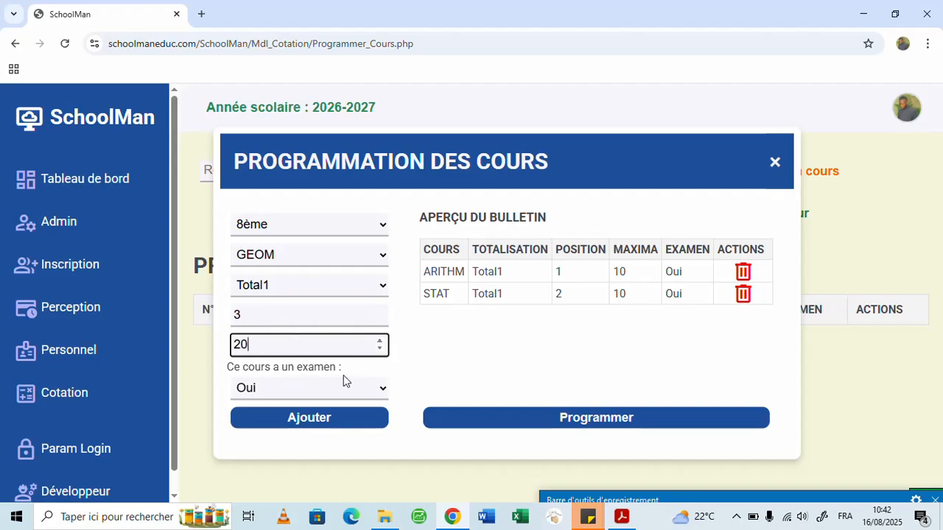
left_click(320, 419)
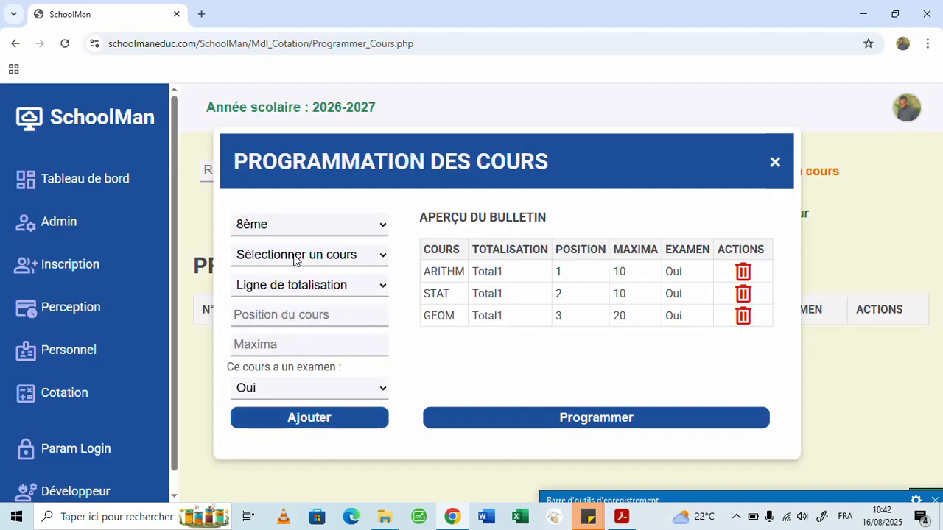
- Select course ALGEBRE with totalisation line Total1 for the 8ème group
left_click(294, 255)
scroll(322, 156, "down", 1)
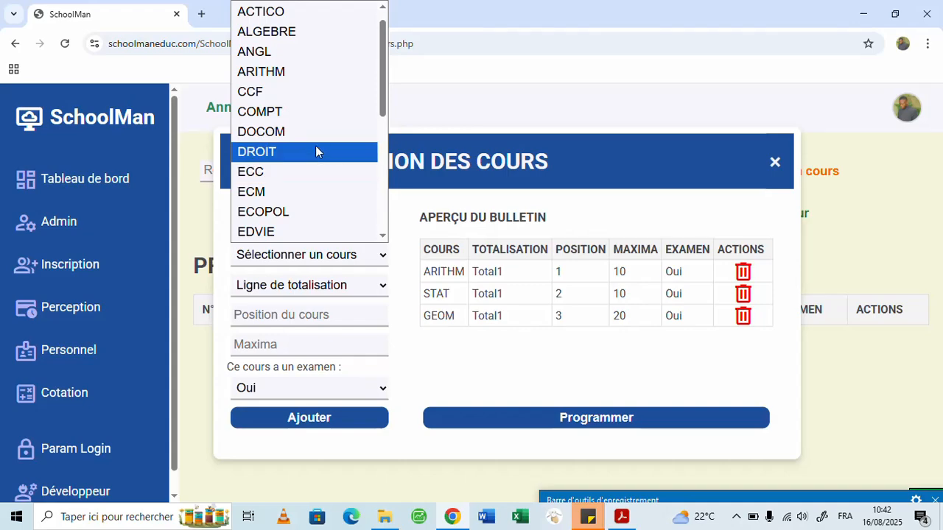
left_click(278, 34)
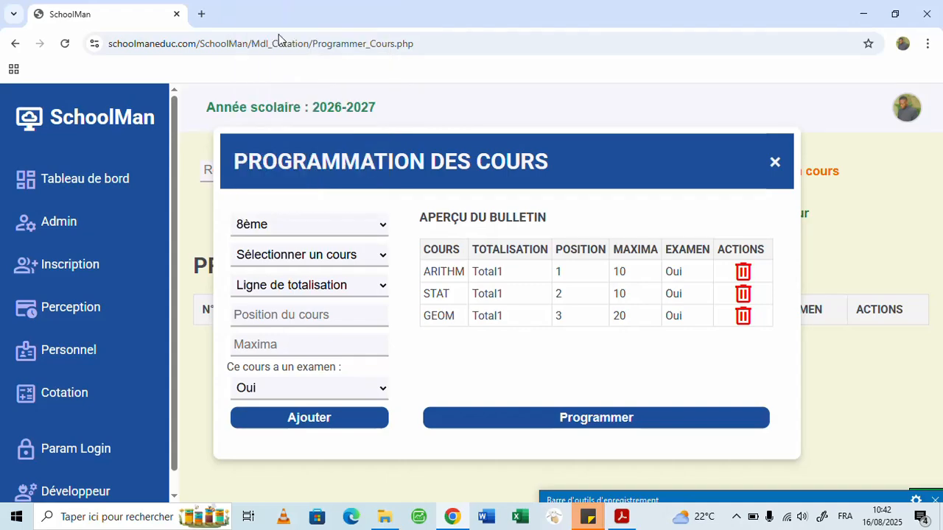
left_click(304, 291)
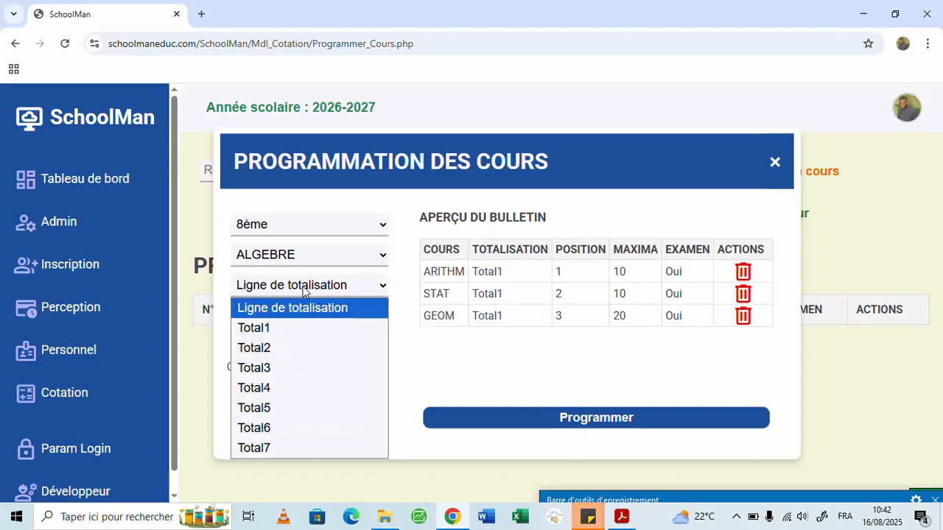
left_click(291, 331)
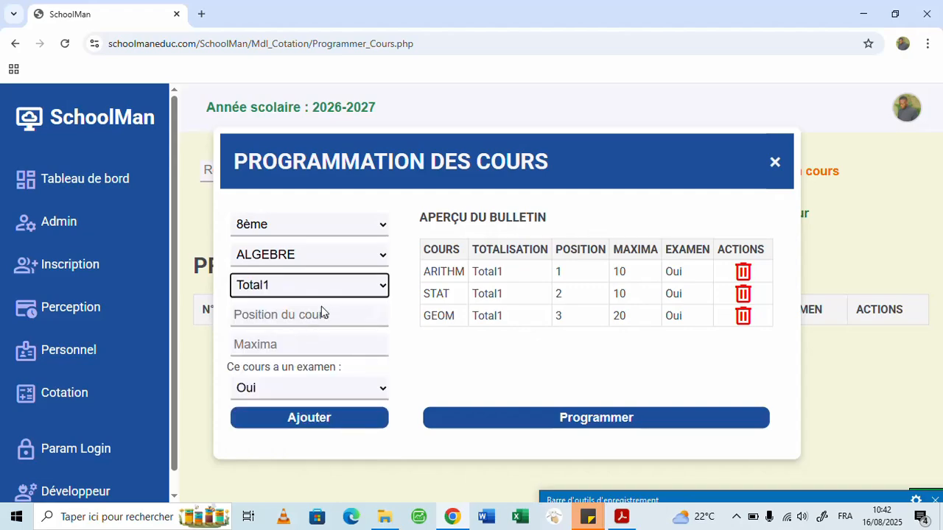
- Set ALGEBRE to position 4 and maxima 40, and add it to the bulletin preview
left_click(316, 317)
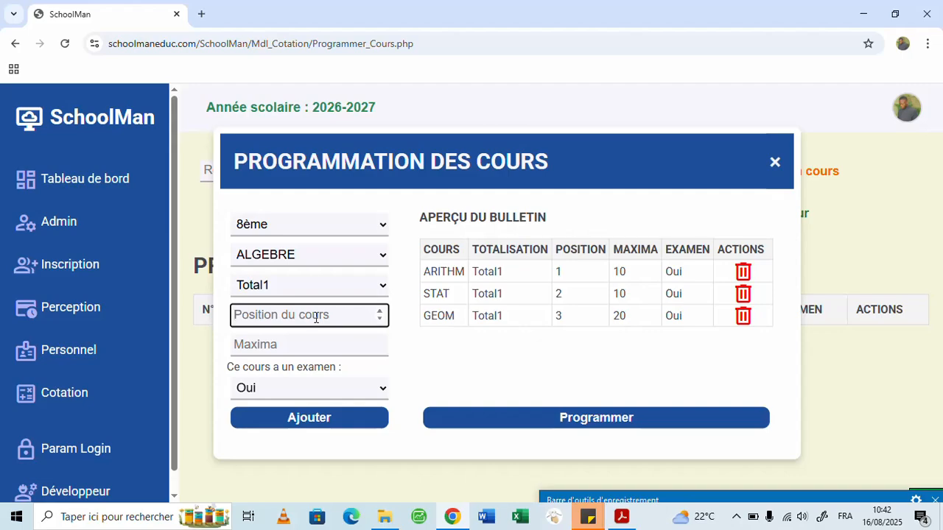
type("4")
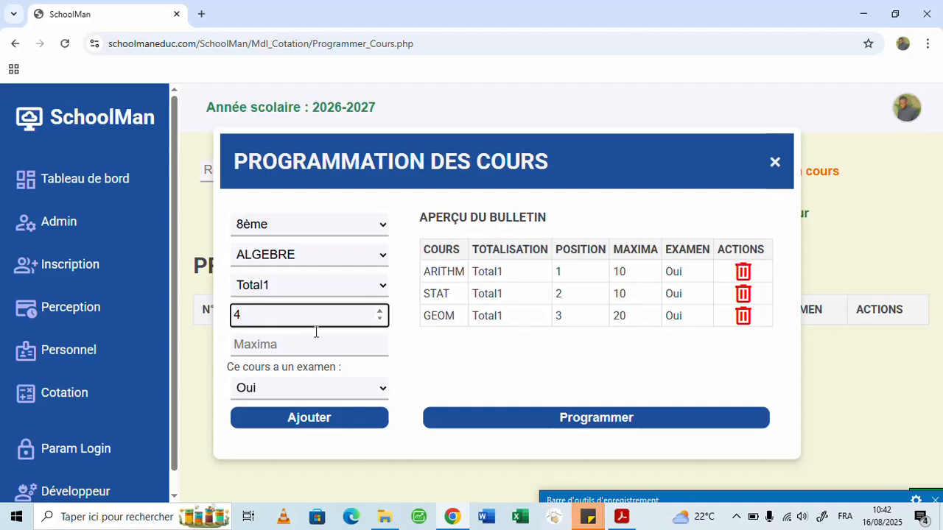
left_click(298, 345)
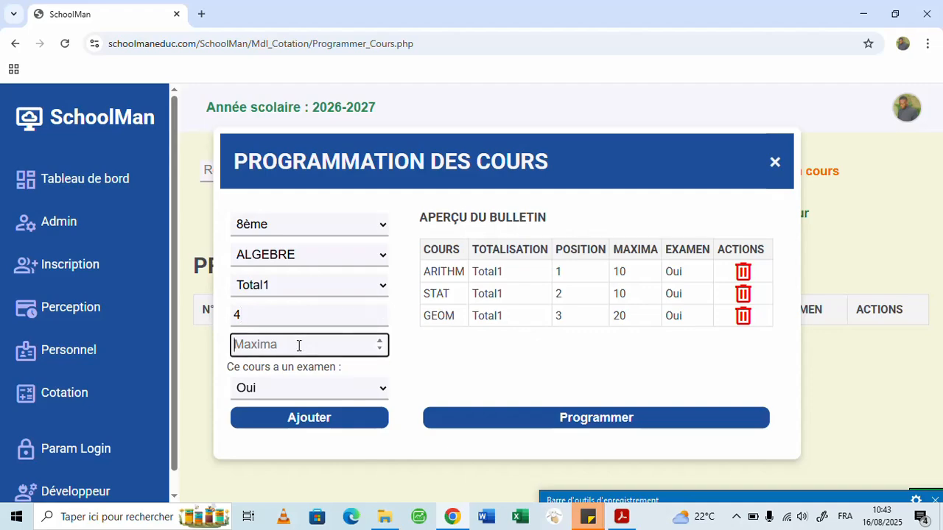
type("40")
left_click(335, 418)
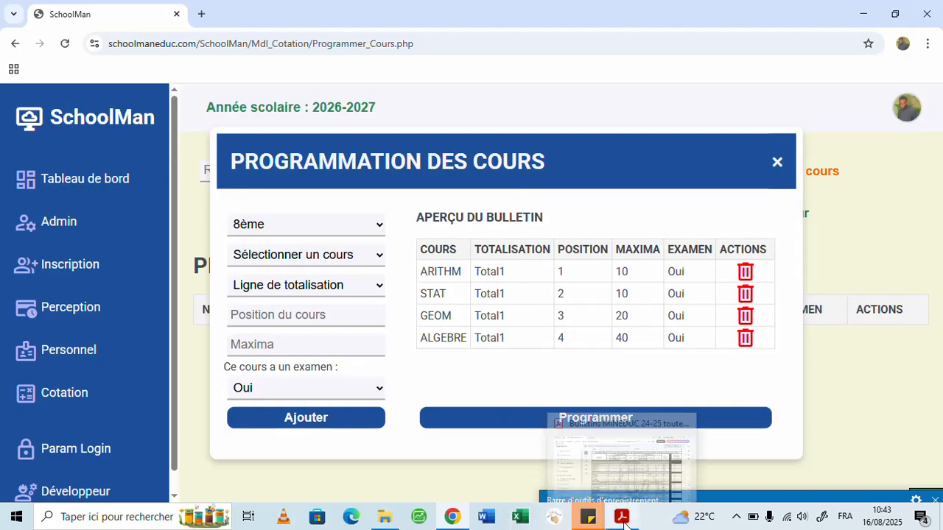
- Compare the preview with the 8ème bulletin PDF, examining the remaining domains, branches and sub-totals down to the general maxima
left_click(590, 456)
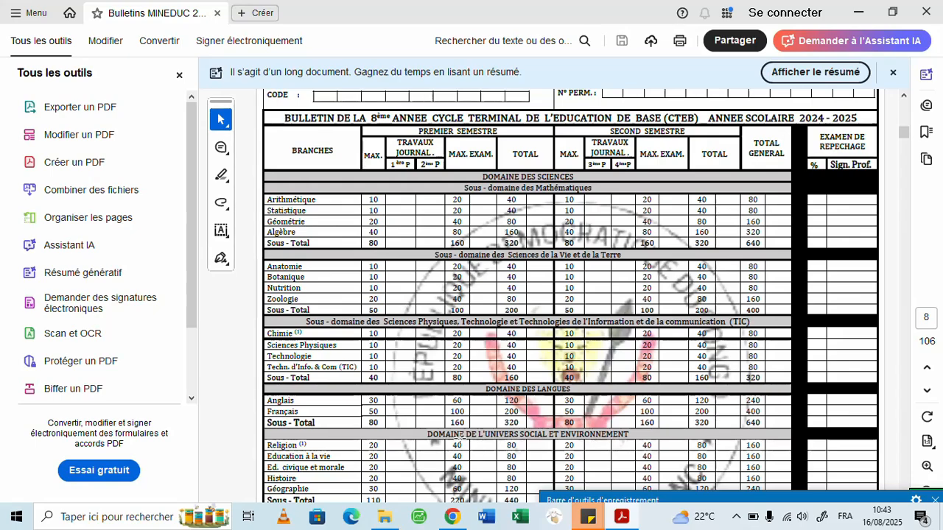
left_click(452, 516)
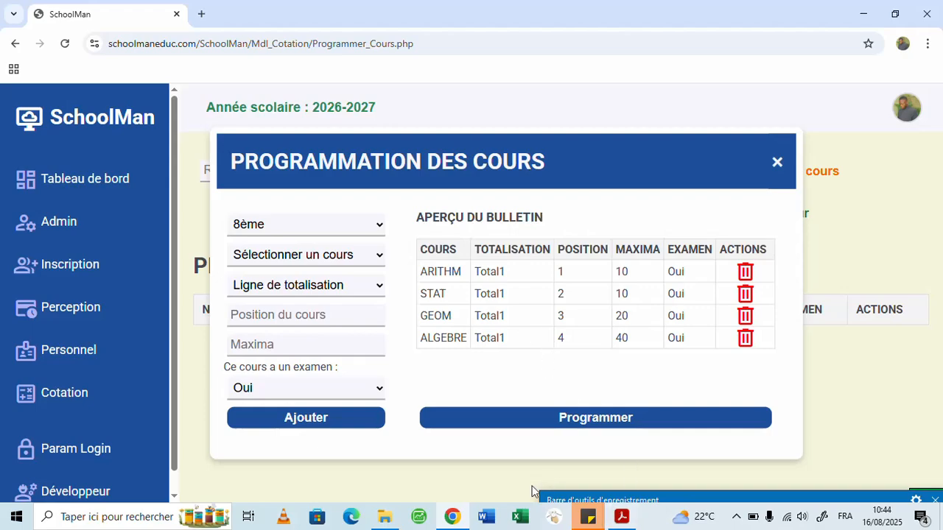
left_click(622, 521)
scroll(410, 280, "down", 5)
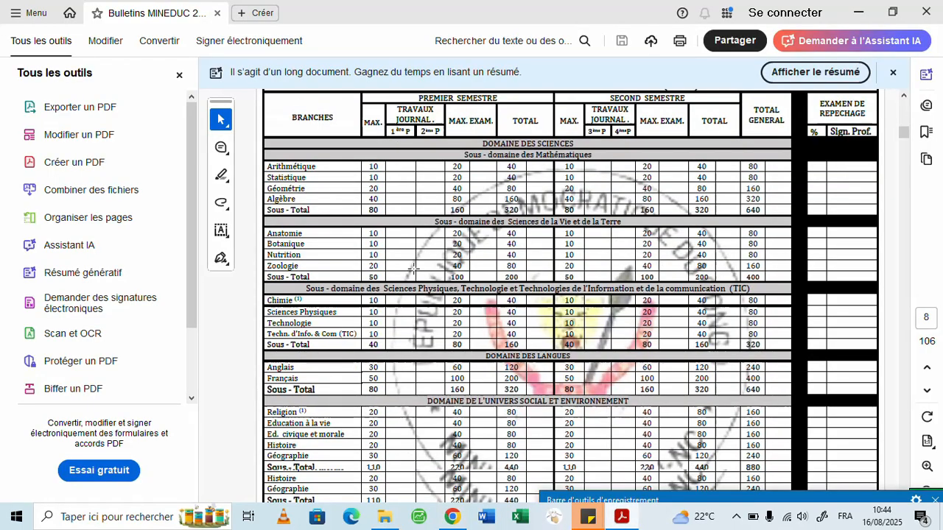
scroll(408, 276, "down", 3)
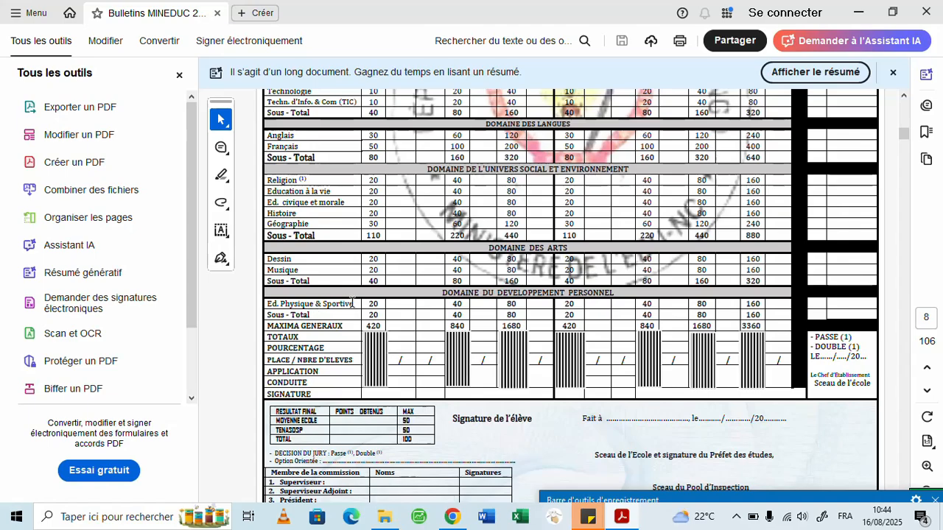
left_click(465, 506)
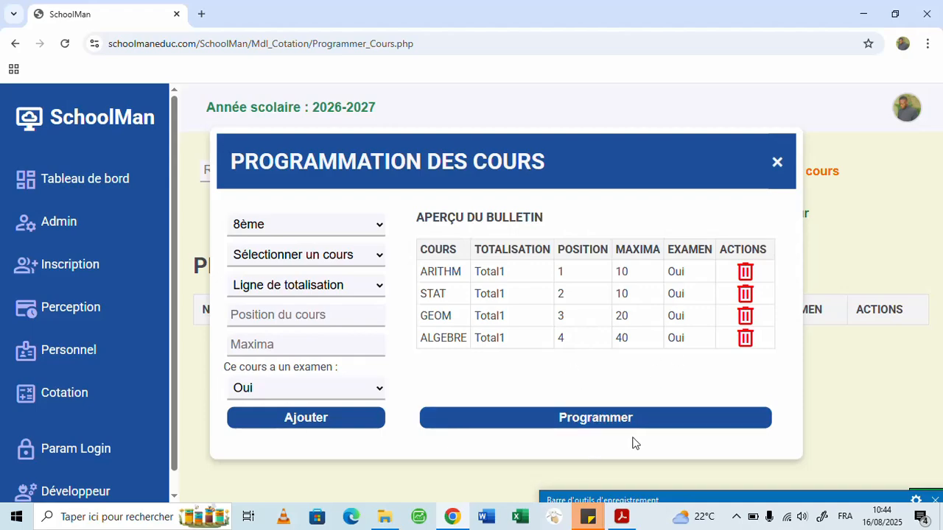
- Remove ALGEBRE from the bulletin preview and select the course again with totalisation line Total1
left_click(747, 341)
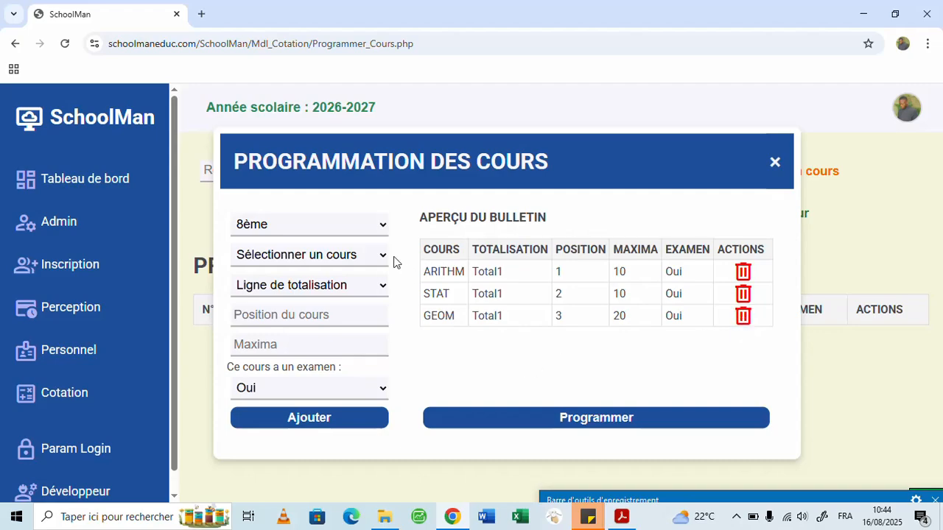
left_click(370, 257)
scroll(316, 89, "down", 1)
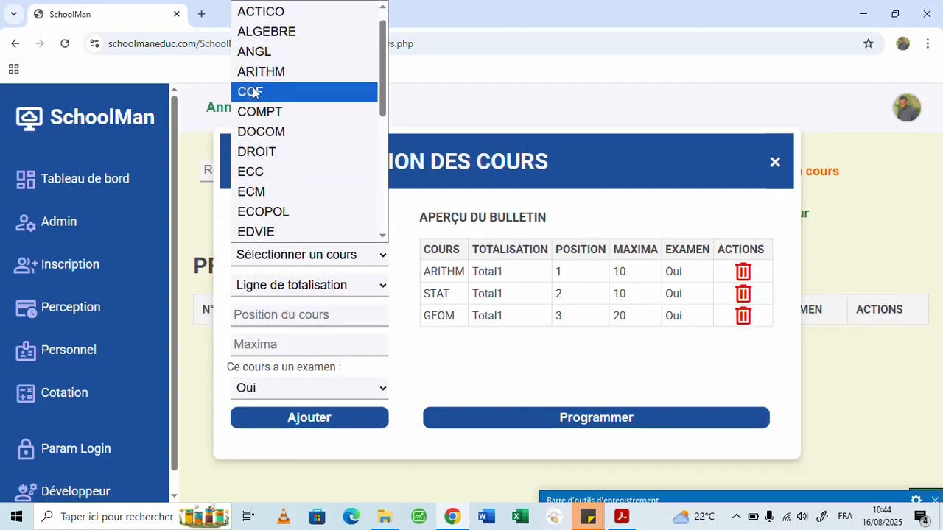
left_click(301, 33)
left_click(363, 288)
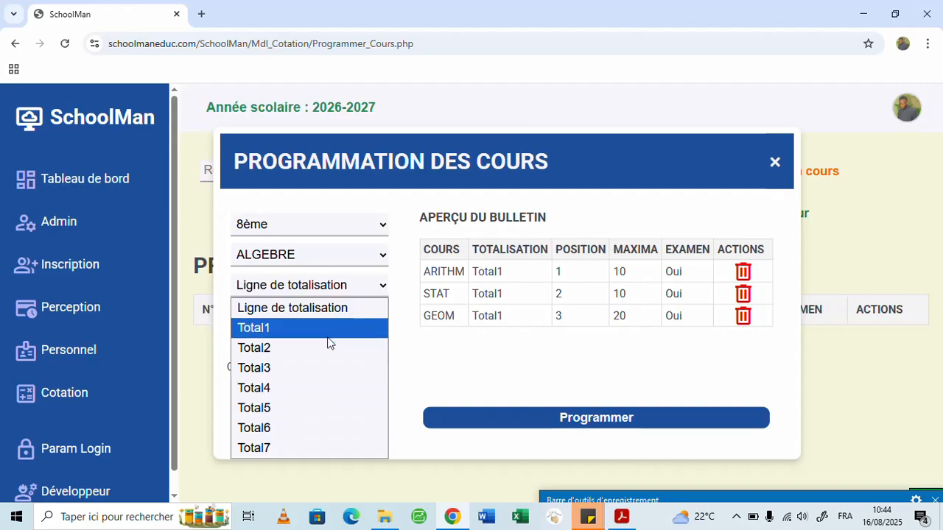
left_click(330, 333)
- Enter position 4 and maxima 40 for the reselected ALGEBRE course and add it back to the bulletin preview
left_click(330, 319)
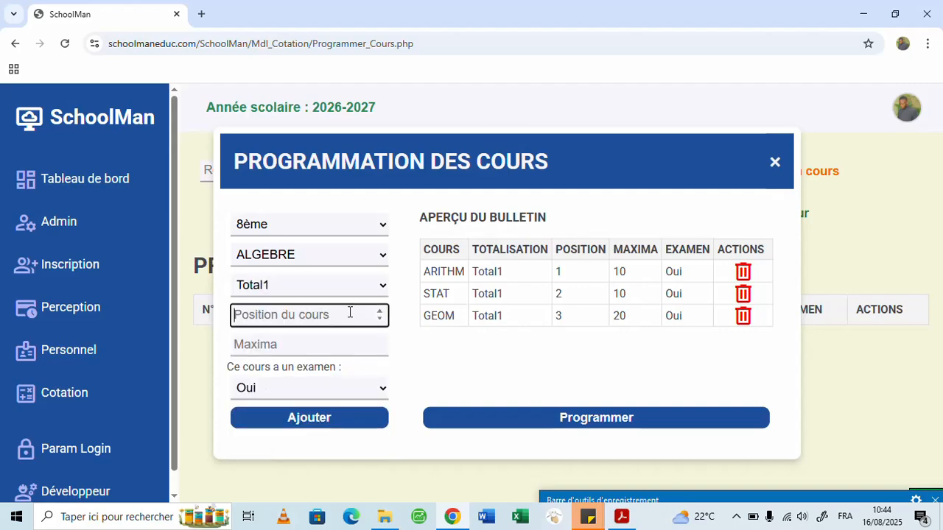
type("4")
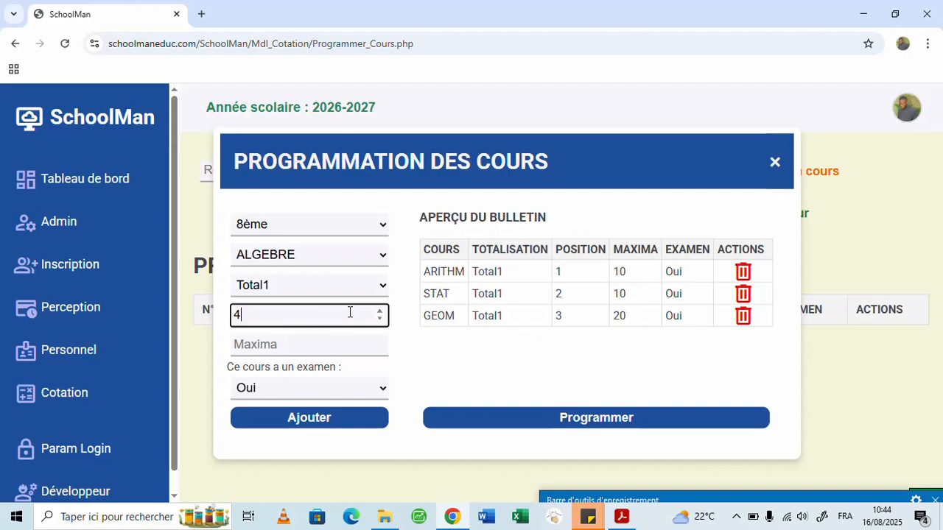
left_click(320, 345)
type("40")
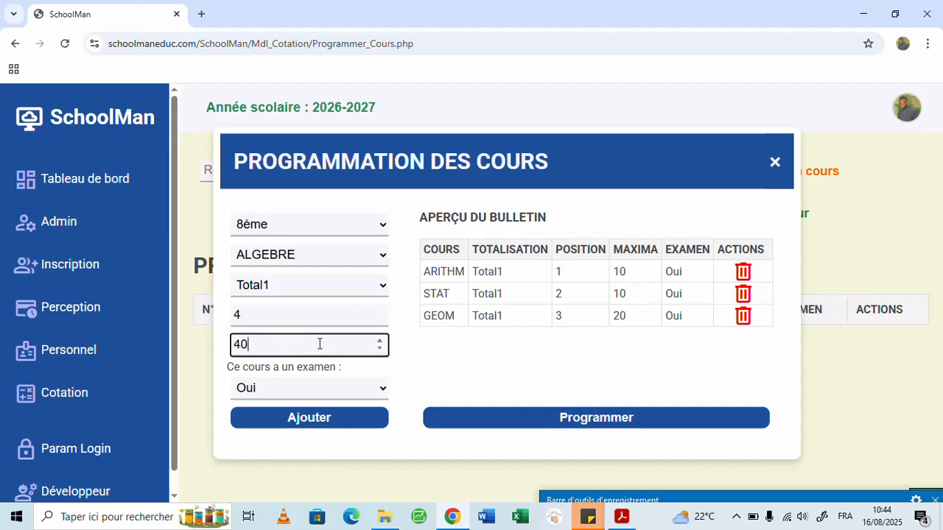
left_click(309, 419)
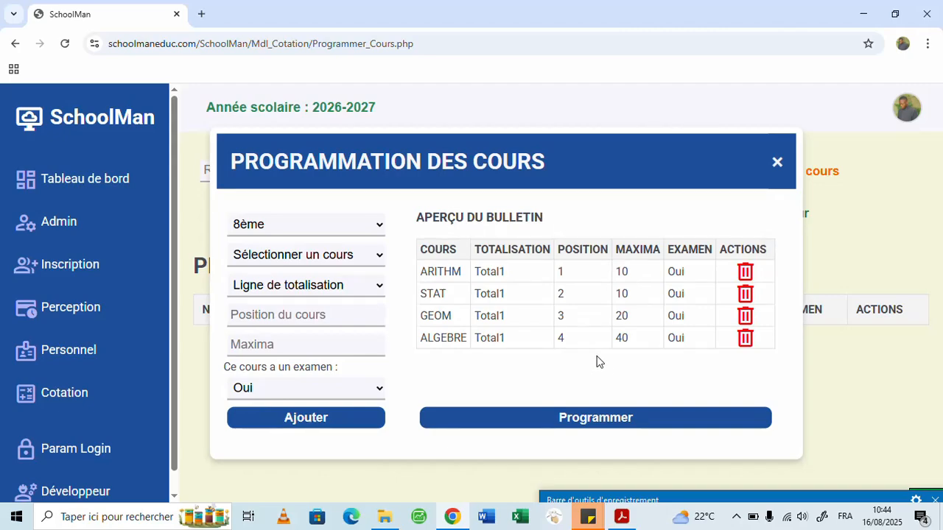
- Program the previewed courses for the 8ème group and review the list of programmed courses
left_click(584, 425)
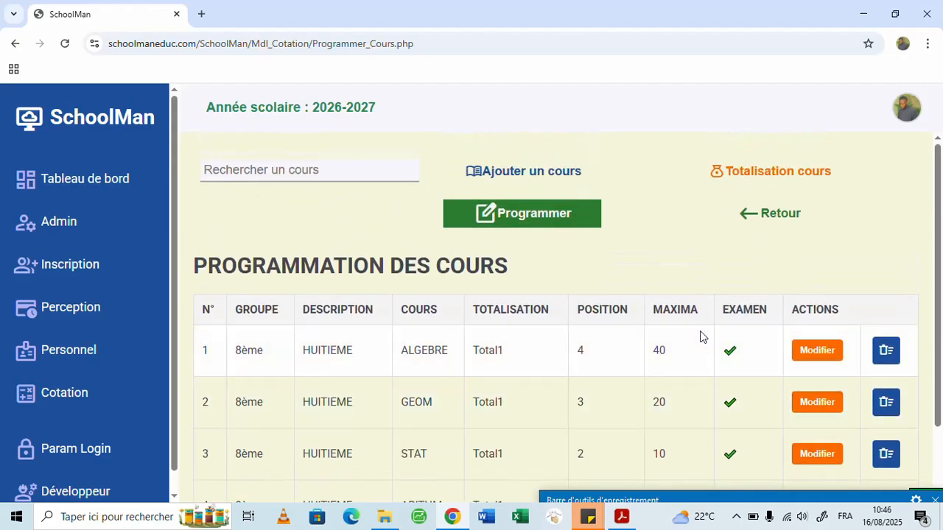
scroll(670, 324, "down", 1)
scroll(670, 319, "up", 1)
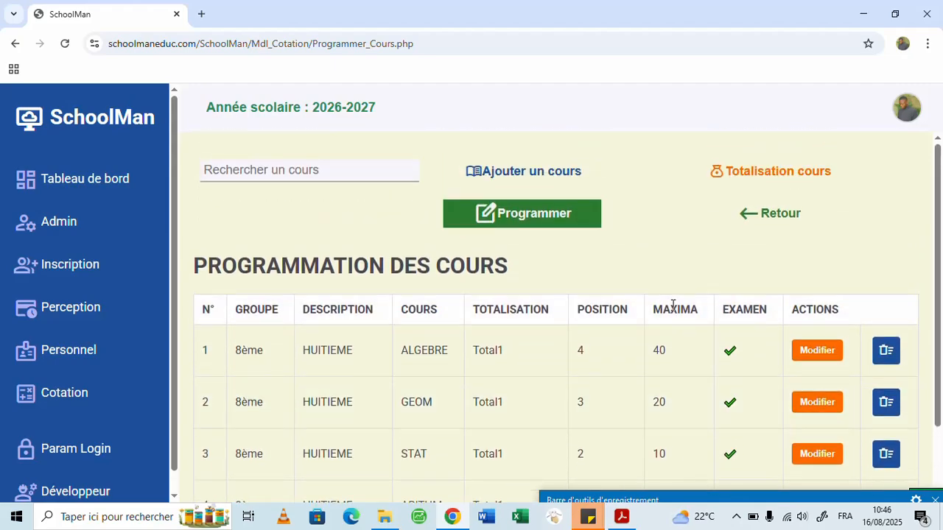
scroll(772, 244, "down", 1)
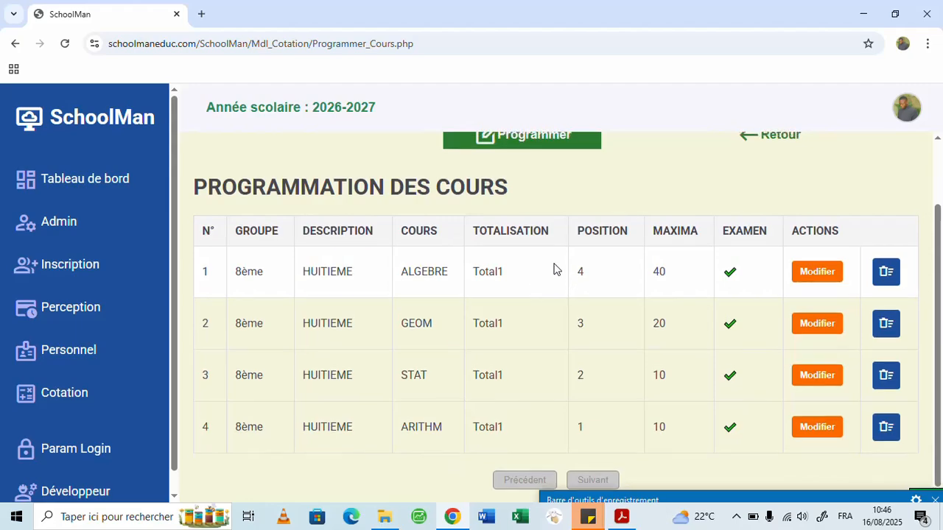
scroll(554, 270, "up", 1)
- Open the grade entry sheet from the Cotation module and select class 8ème A
left_click(28, 398)
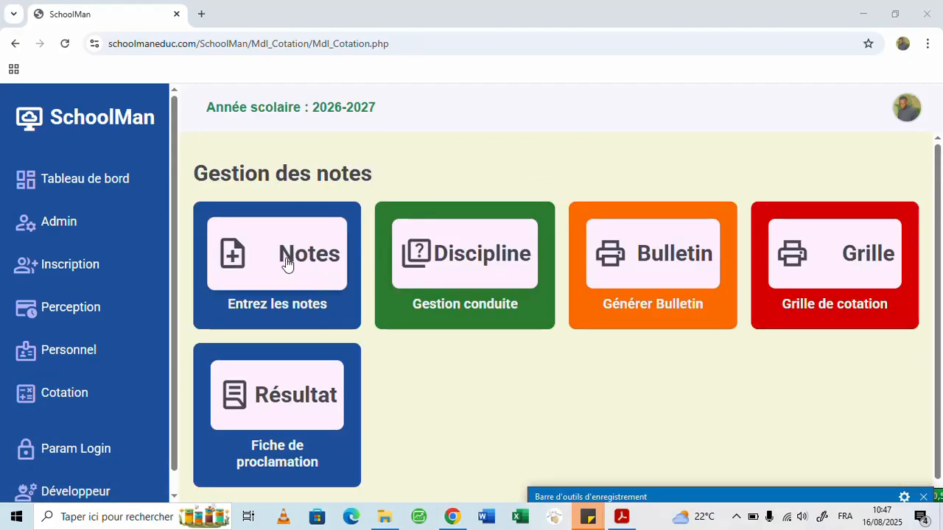
left_click(295, 254)
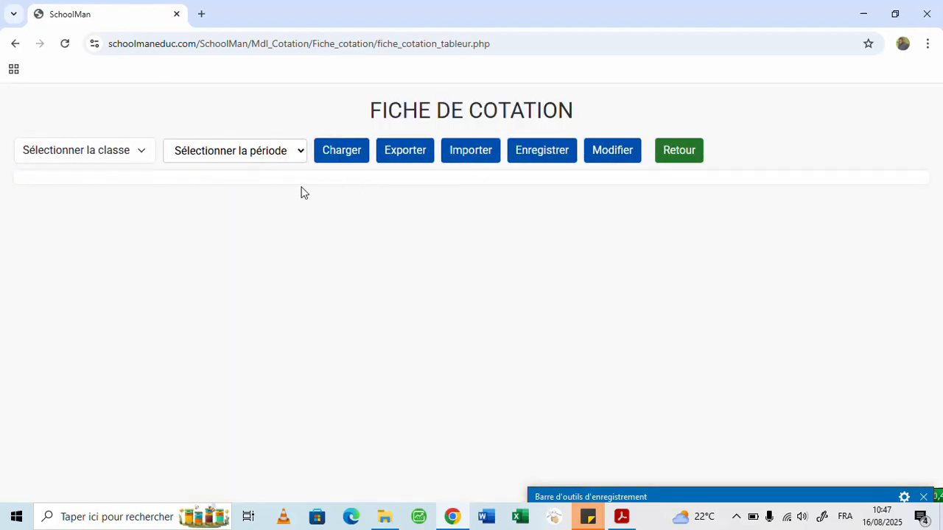
left_click(138, 150)
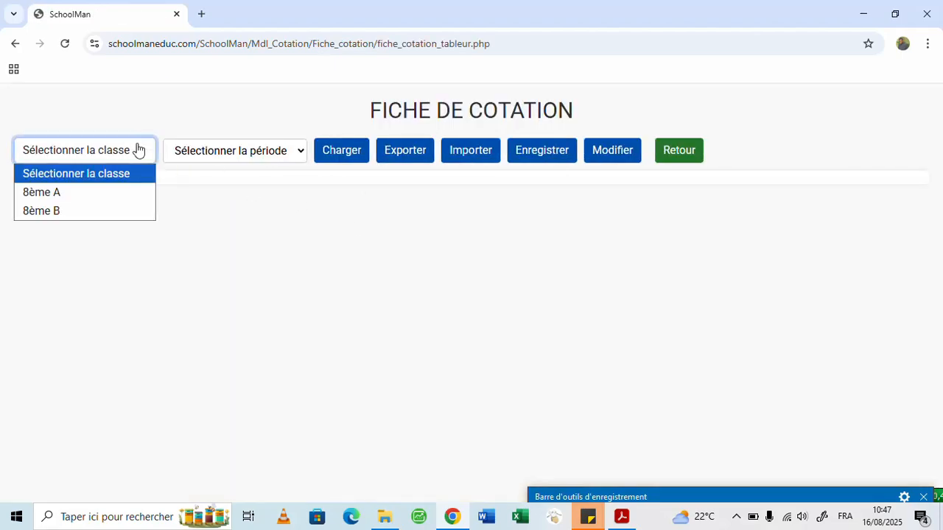
left_click(122, 196)
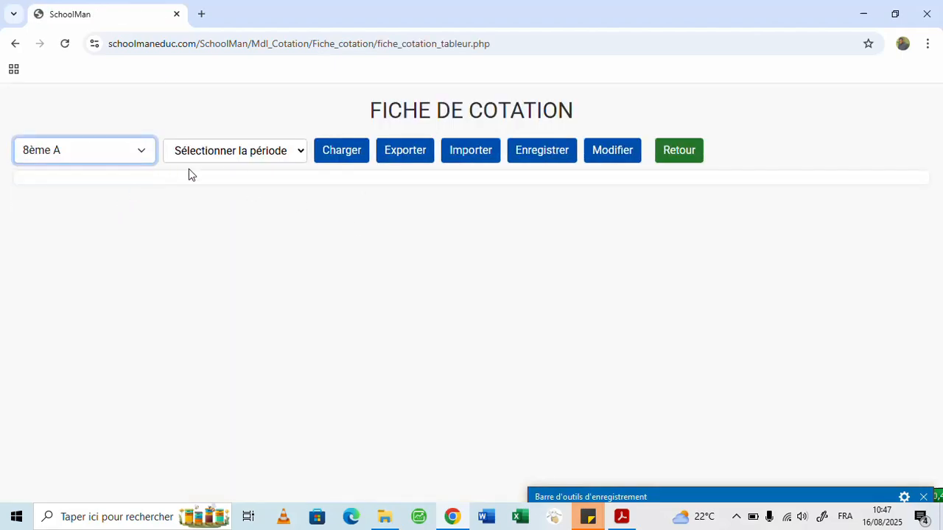
- Load the 8ème A grade sheet for 1ère Période
left_click(241, 159)
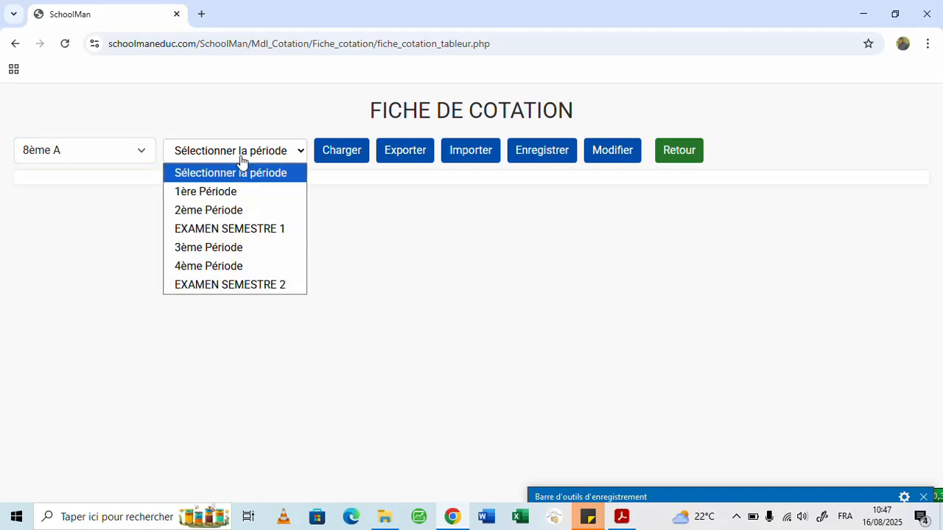
left_click(252, 188)
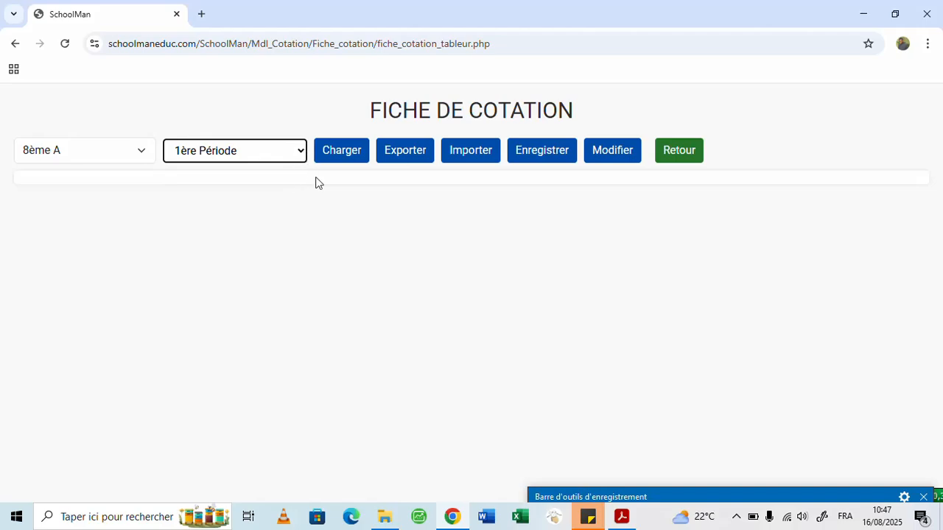
left_click(339, 152)
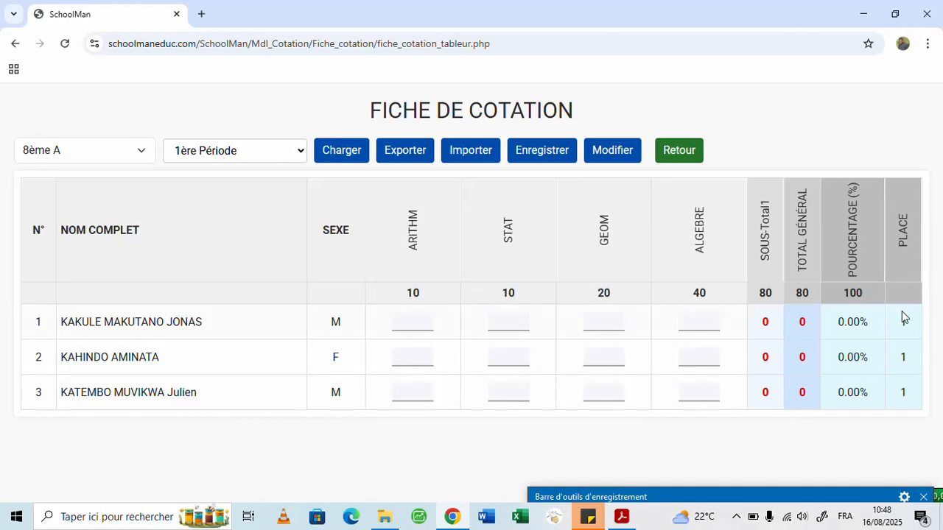
- Enter the ARITHM grades 8, 10 and 4 for the first, second and third pupils in the grade sheet
left_click(417, 322)
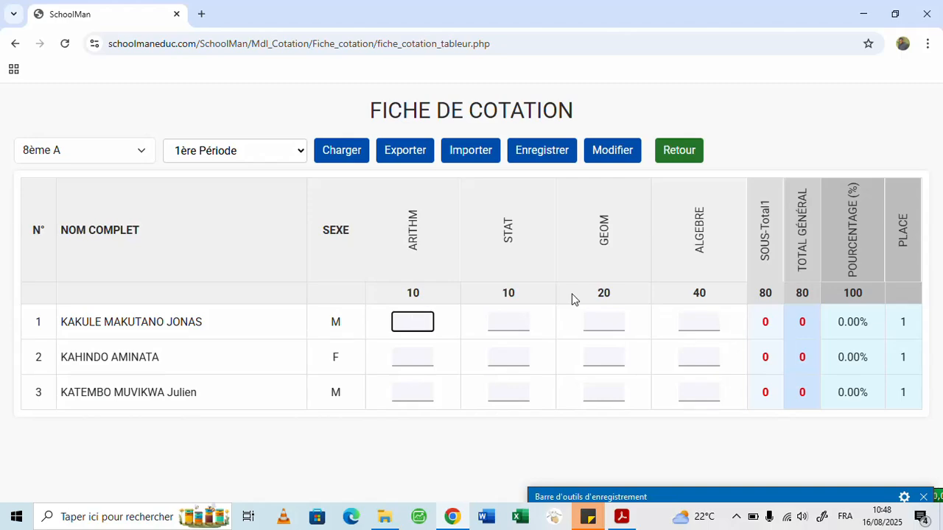
type("8")
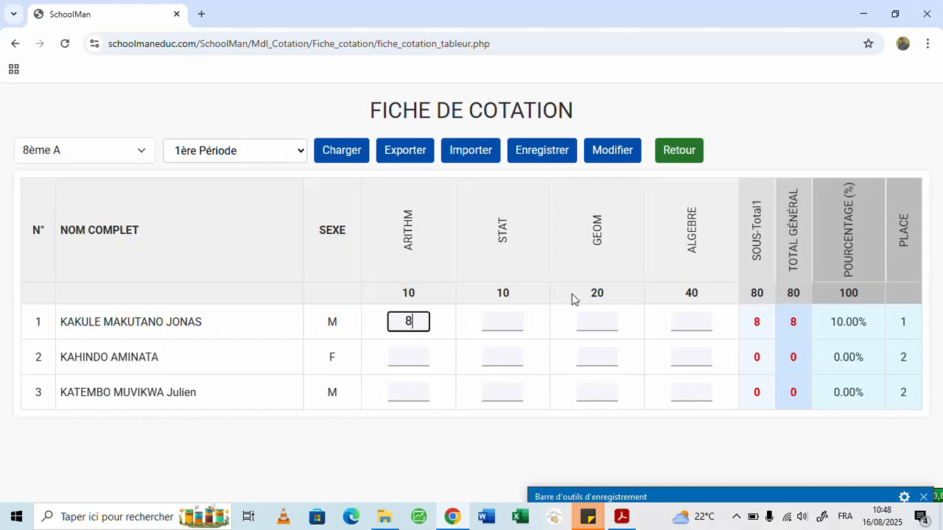
key("Return")
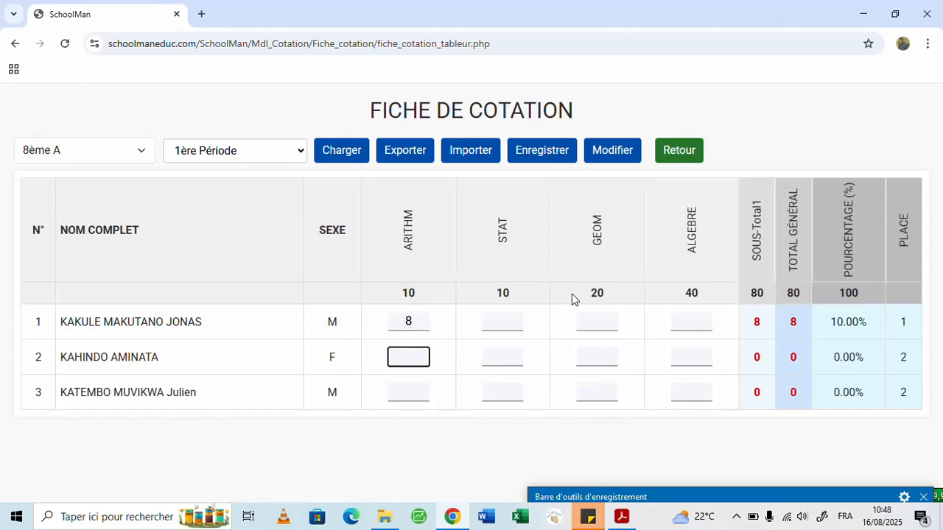
type("10")
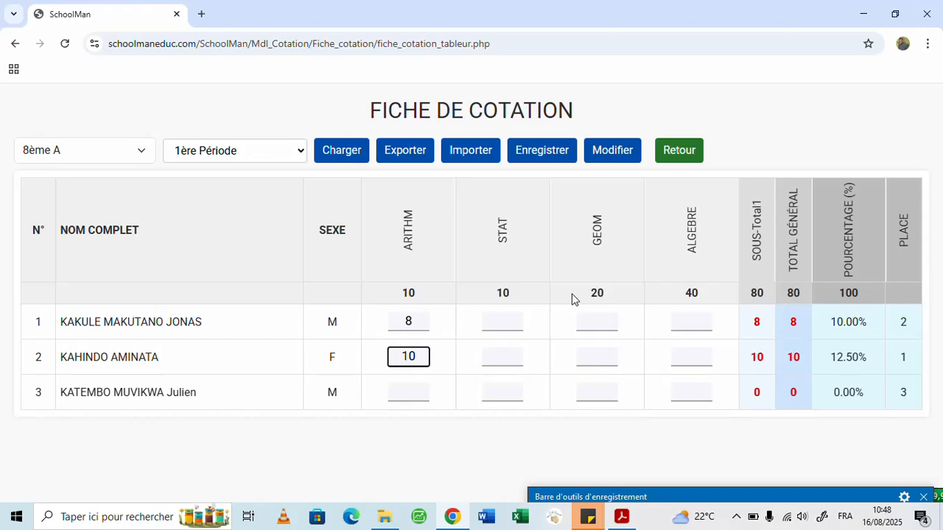
key("Return")
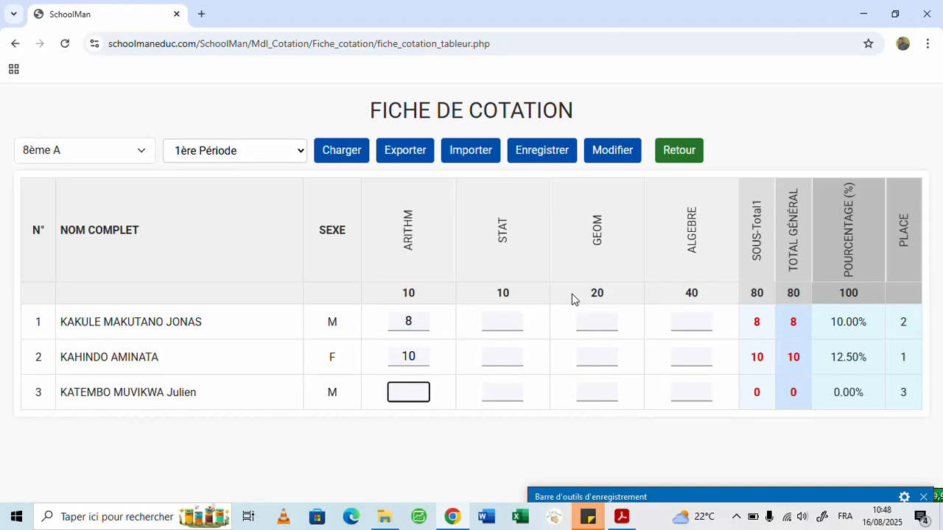
type("4")
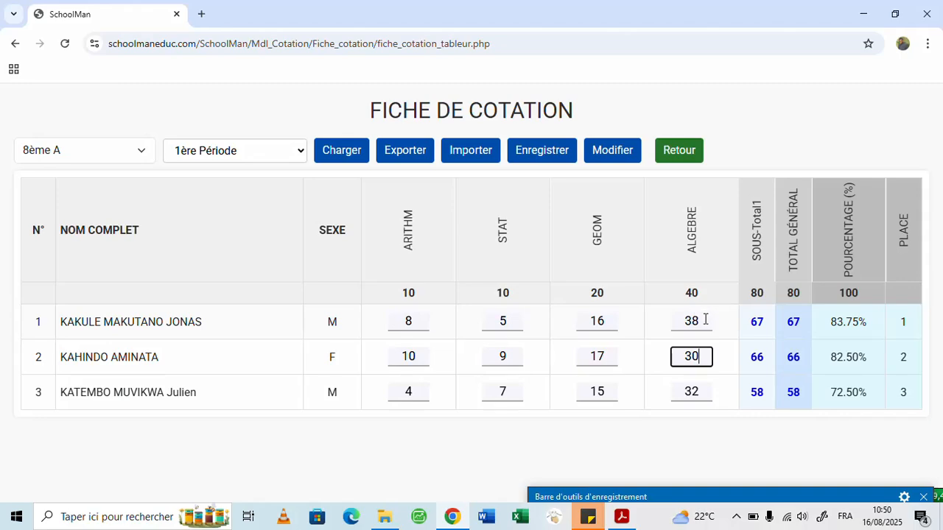
- Change the first pupil's ALGEBRE grade to 28 and save the grade sheet
left_click(683, 331)
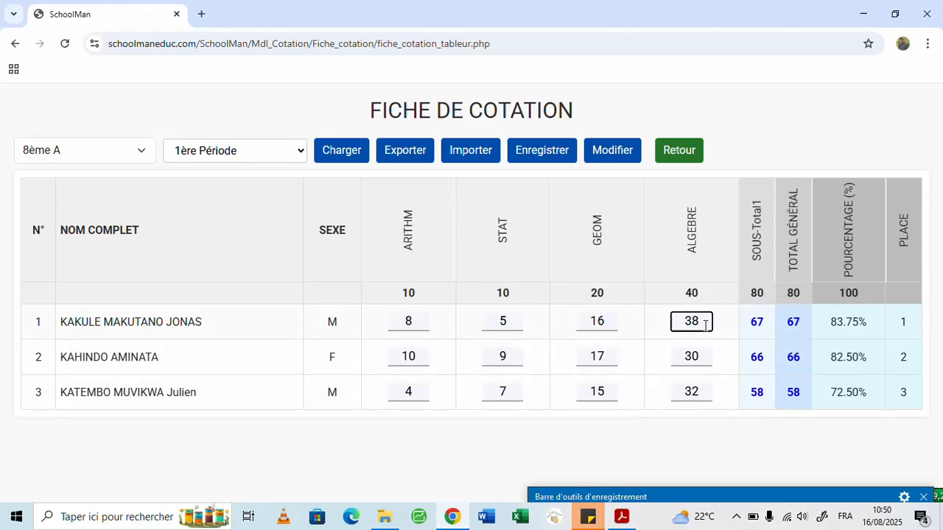
key("BackSpace")
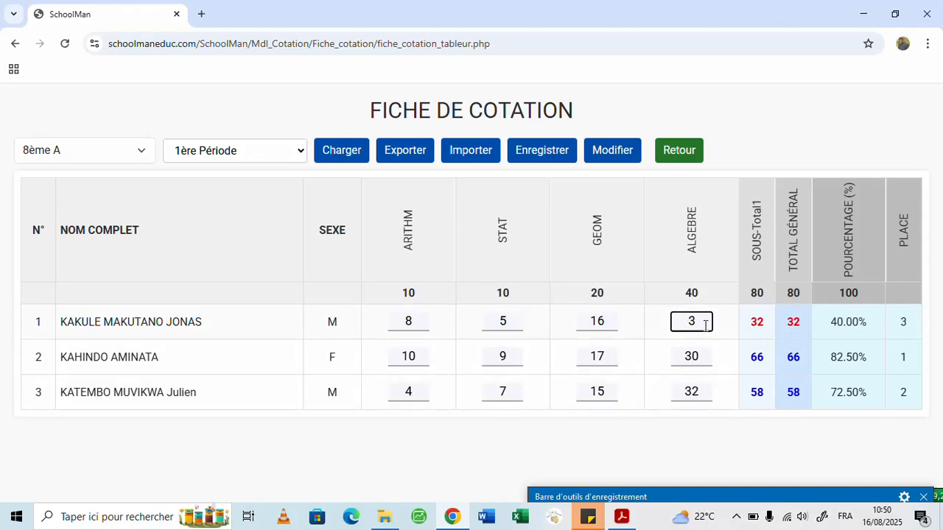
key("BackSpace")
type("28")
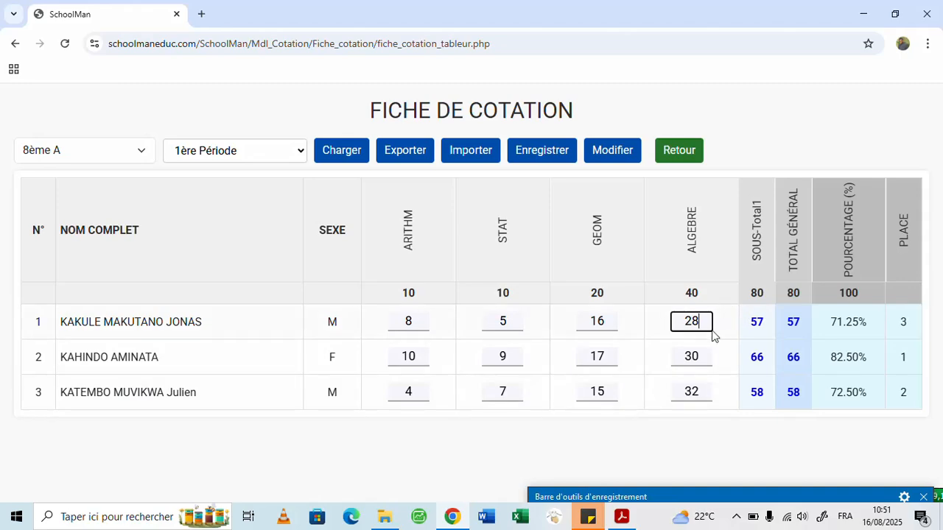
left_click(705, 355)
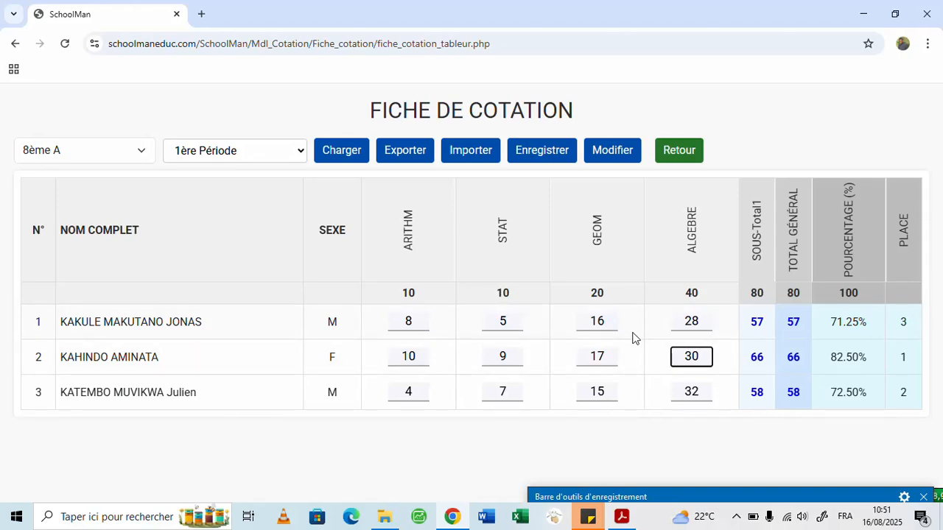
left_click(536, 160)
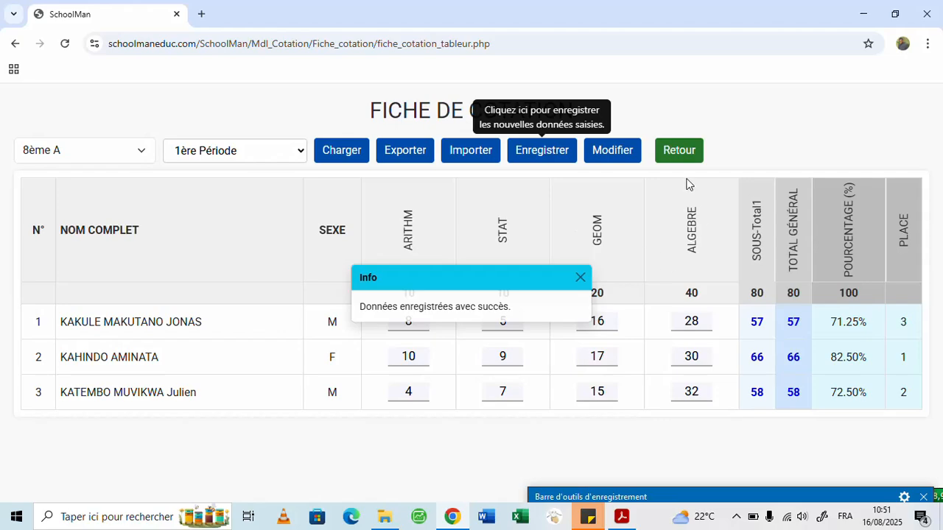
- Leave the grade sheet and generate the proclamation sheet for class 8ème A and 1ère Période
left_click(676, 151)
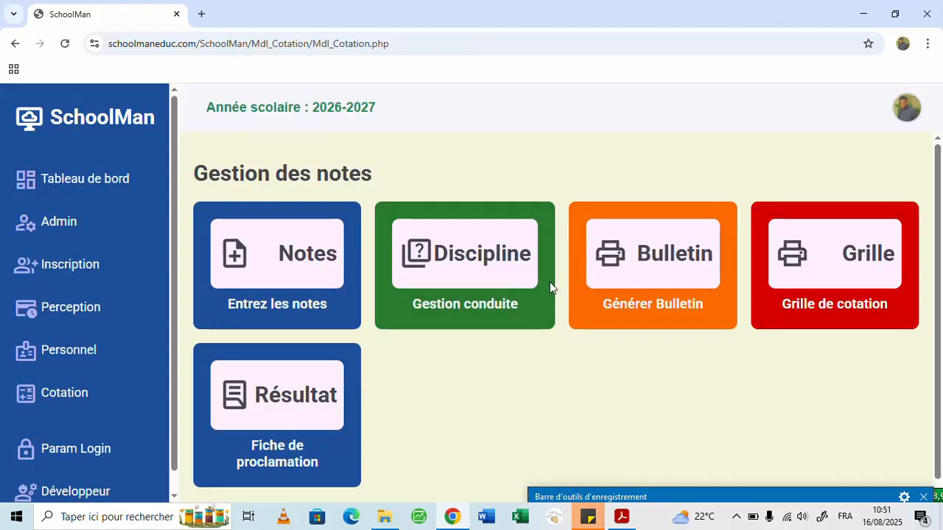
scroll(549, 288, "down", 1)
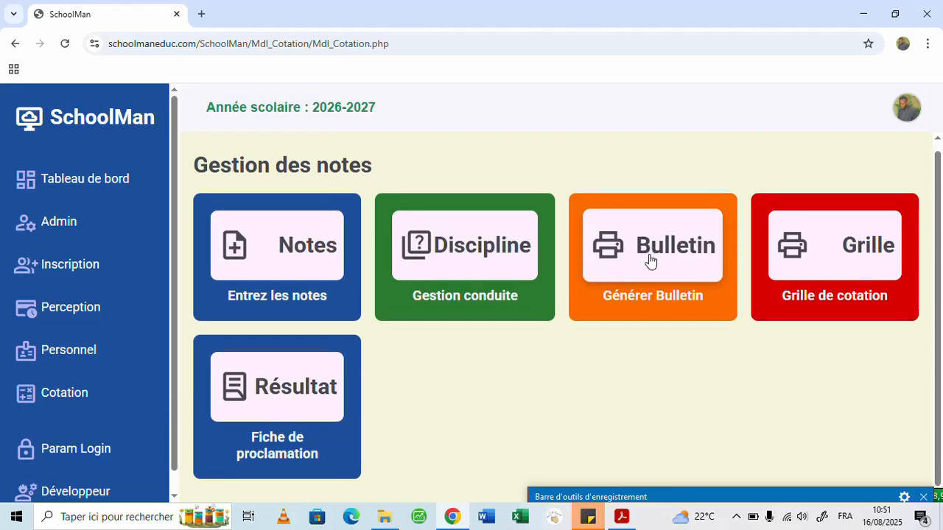
scroll(284, 411, "down", 1)
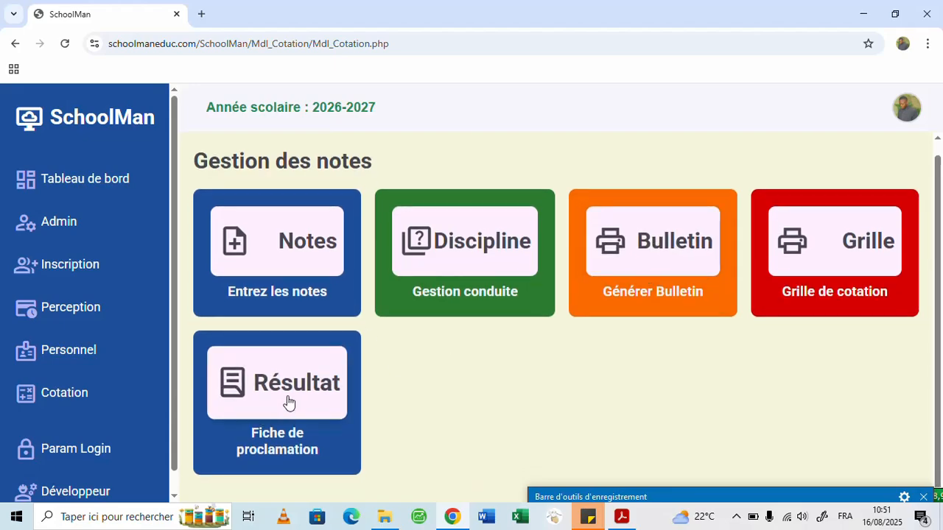
left_click(286, 392)
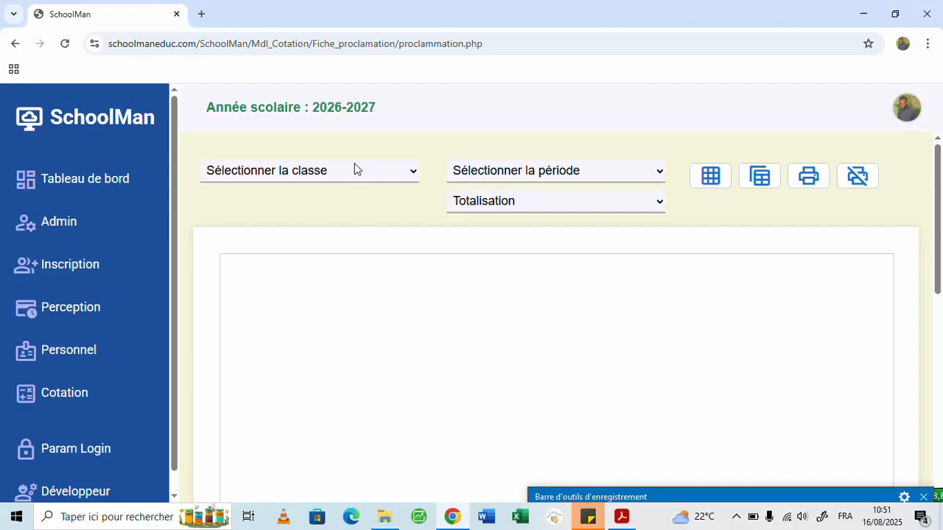
left_click(355, 171)
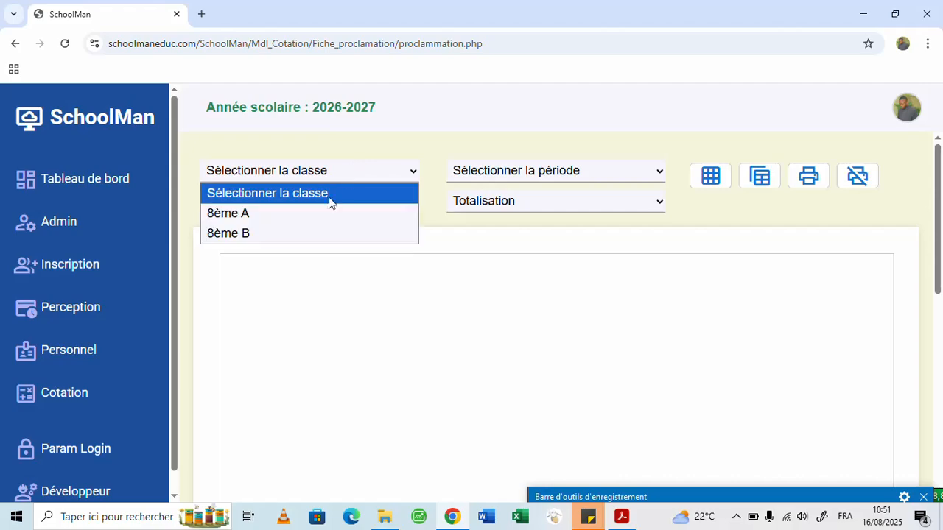
left_click(239, 214)
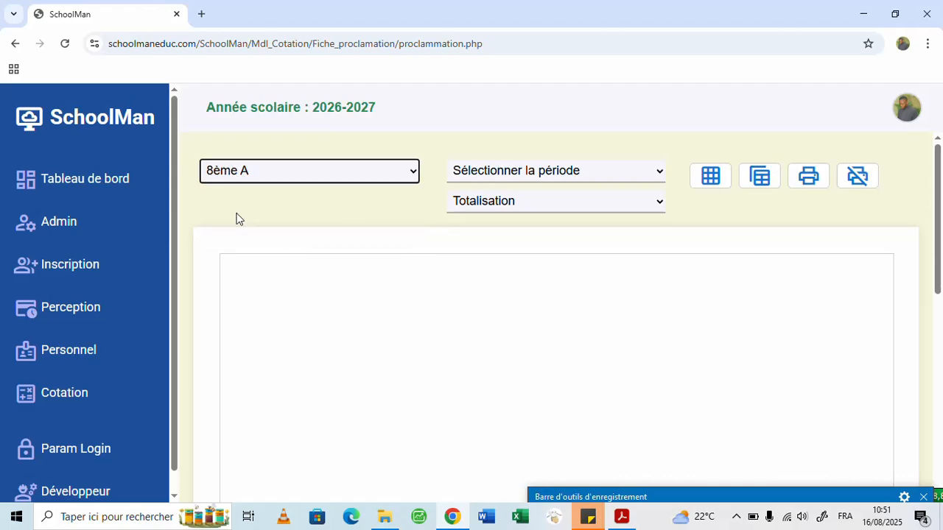
left_click(583, 170)
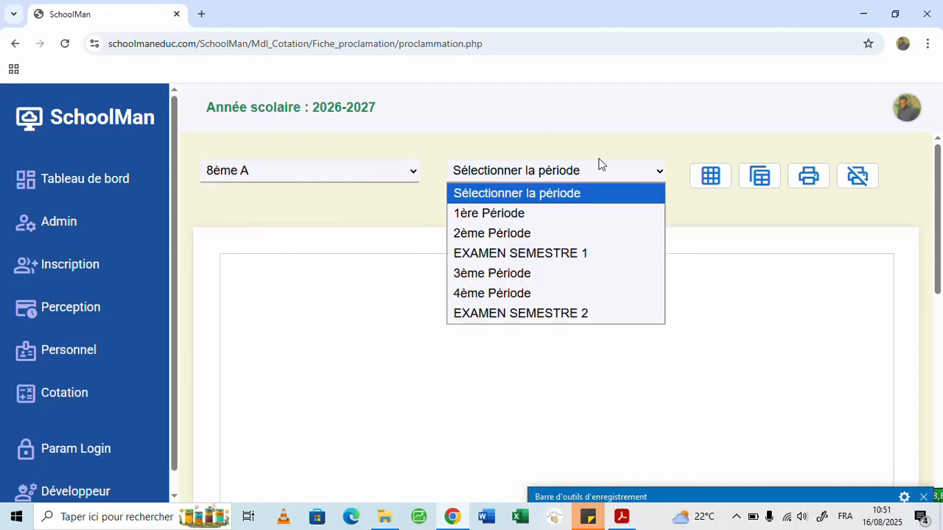
left_click(510, 219)
- Examine the pupils' ranking, points, percentages and failed courses on the proclamation sheet
scroll(453, 313, "down", 1)
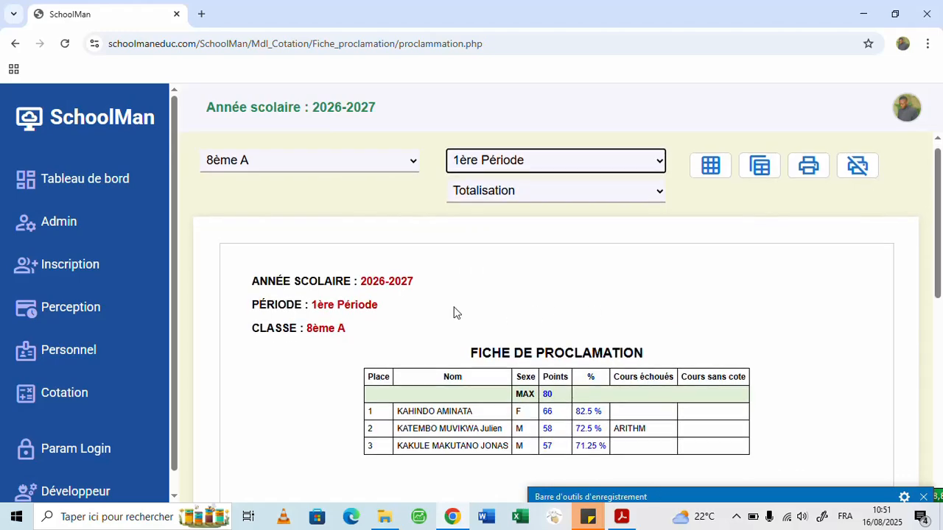
scroll(515, 315, "down", 3)
scroll(534, 316, "up", 1)
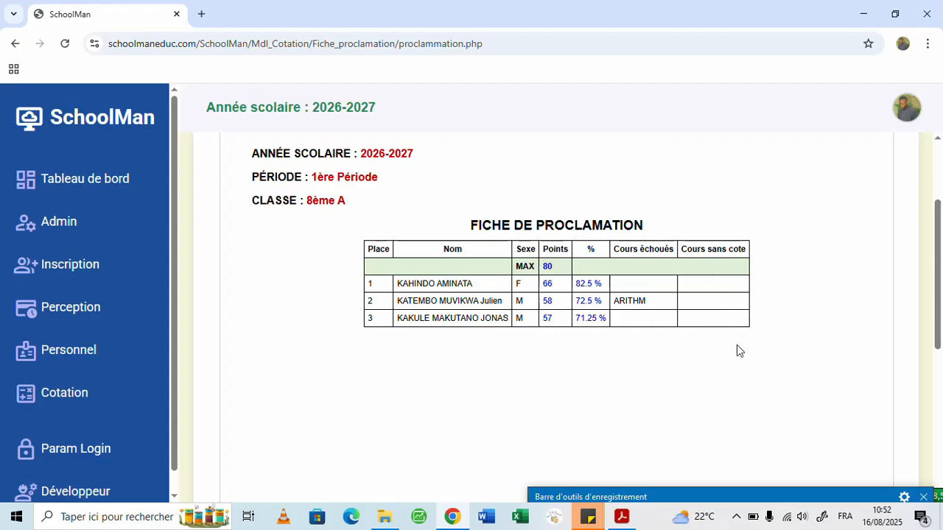
scroll(741, 353, "up", 2)
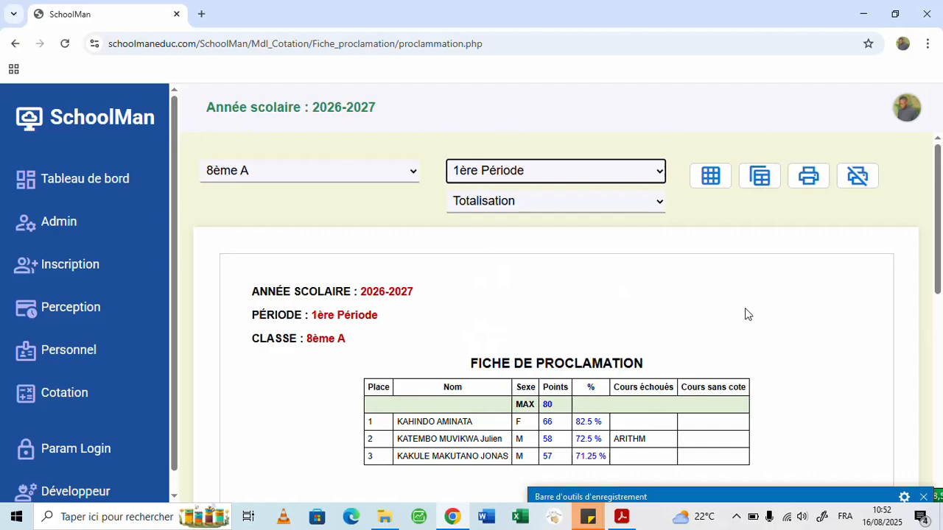
scroll(745, 314, "down", 3)
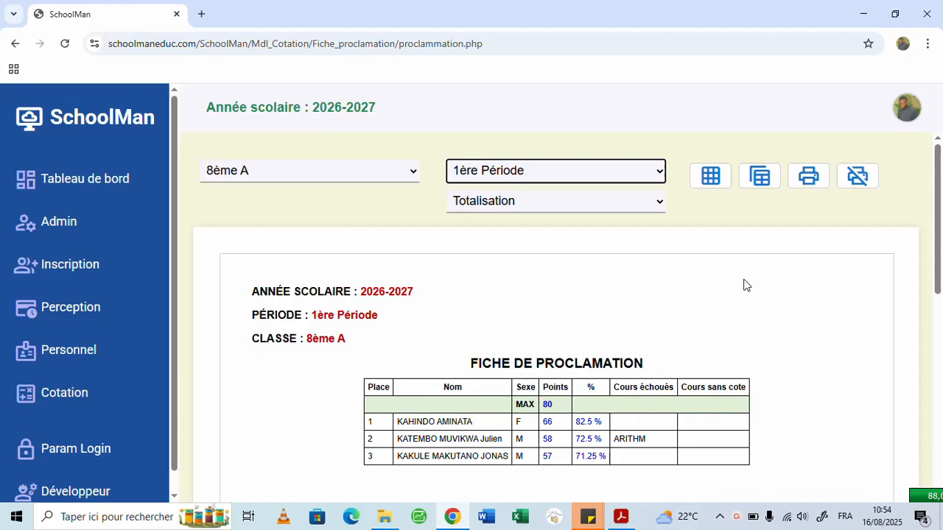
scroll(785, 240, "down", 2)
scroll(770, 328, "up", 2)
scroll(661, 376, "down", 3)
scroll(634, 370, "up", 3)
scroll(62, 372, "down", 1)
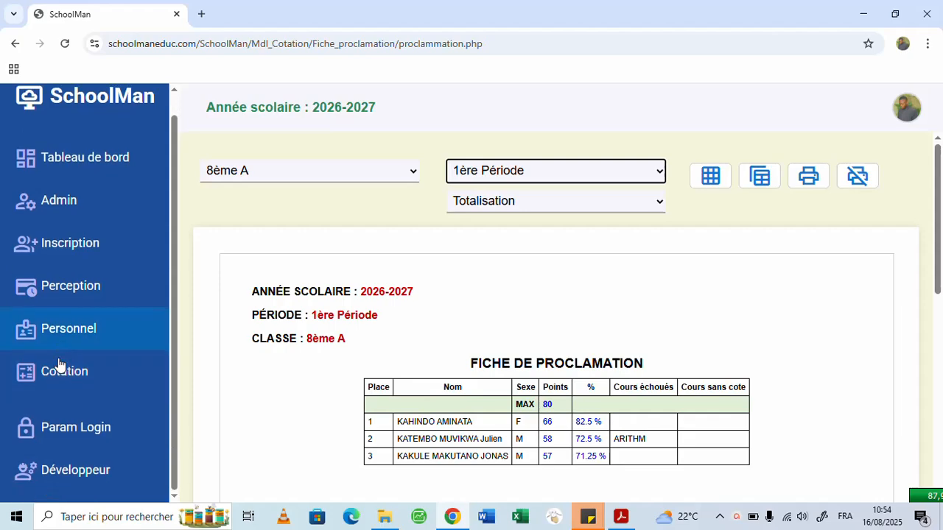
- Go back to the Cotation module and generate the bulletin of the first listed pupil in class 8ème A
scroll(118, 353, "up", 1)
scroll(44, 390, "down", 1)
scroll(29, 398, "down", 1)
left_click(64, 366)
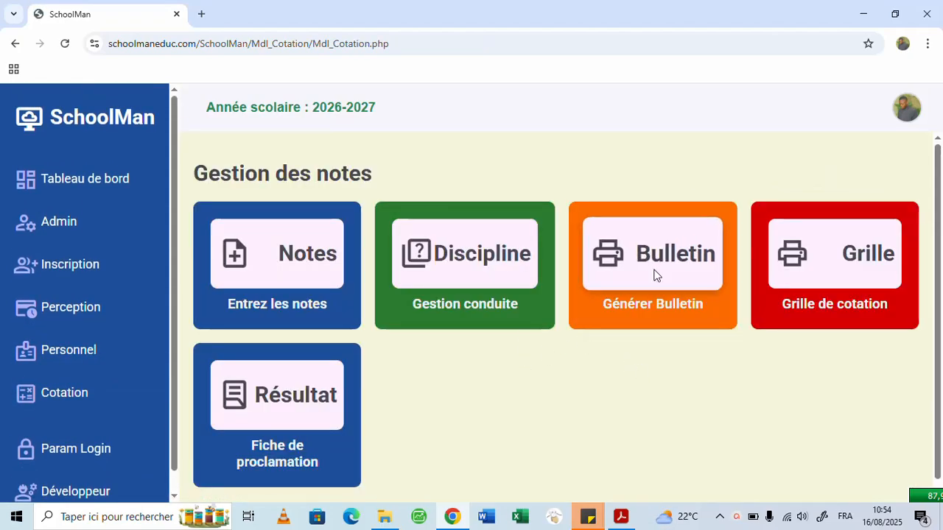
left_click(645, 270)
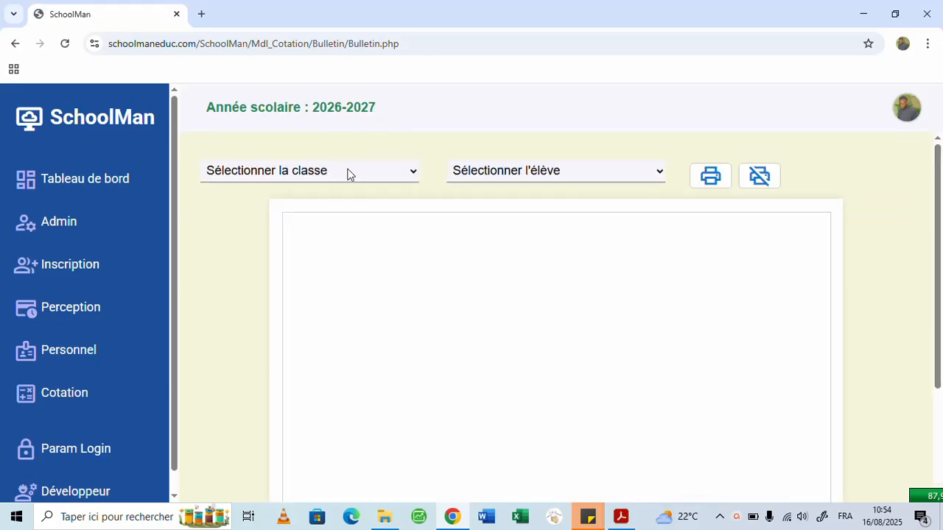
left_click(349, 174)
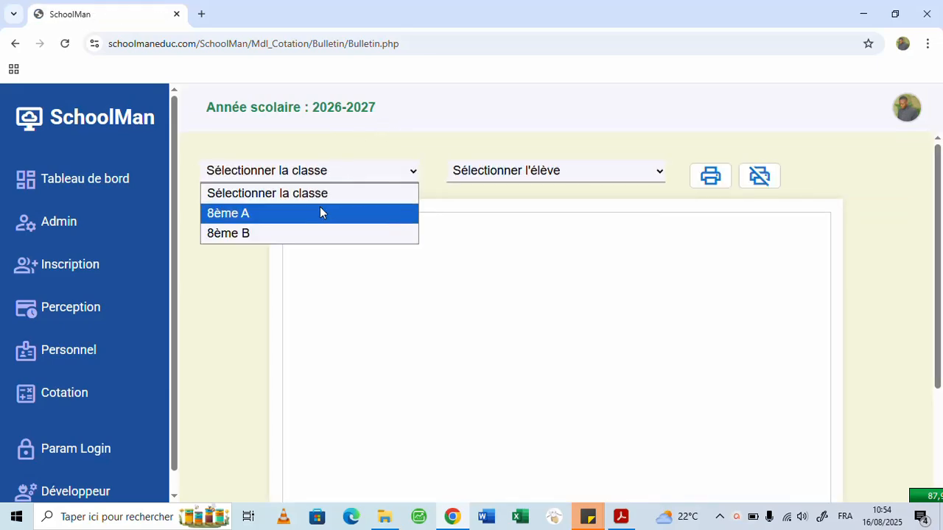
left_click(336, 215)
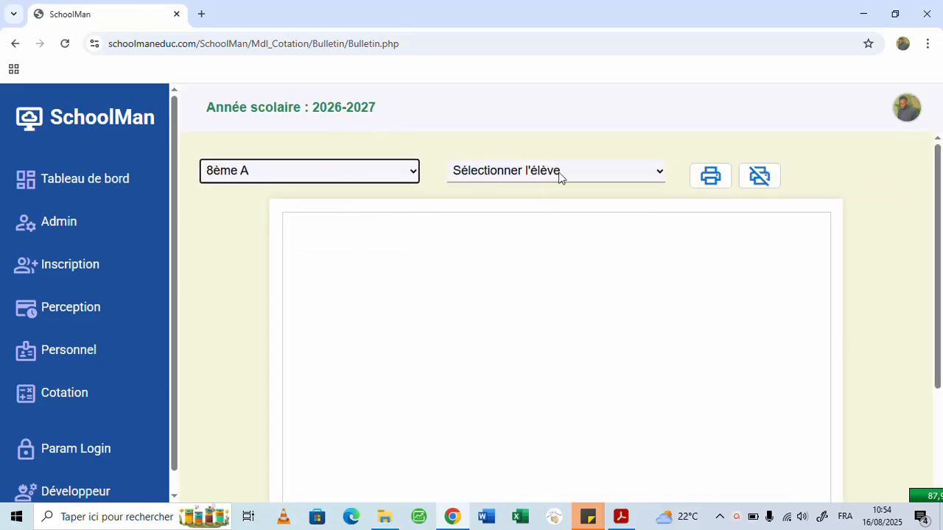
left_click(584, 174)
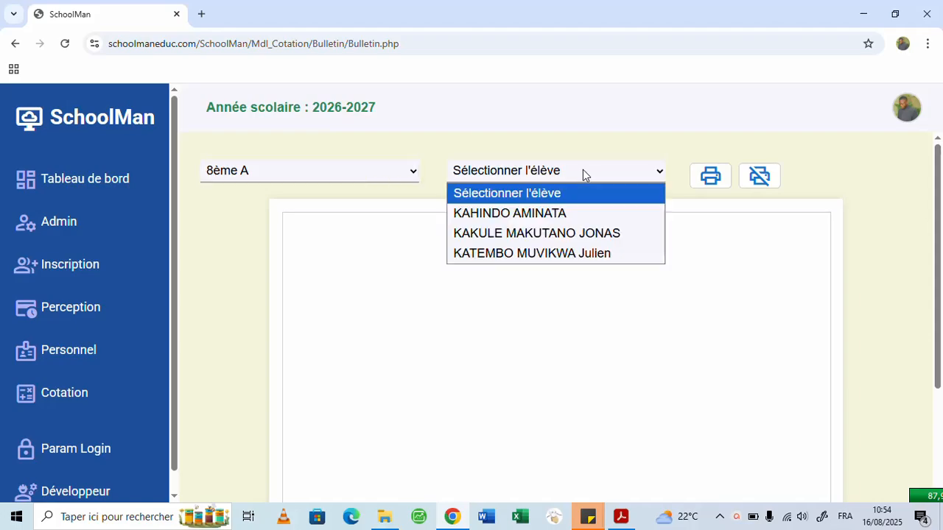
left_click(520, 214)
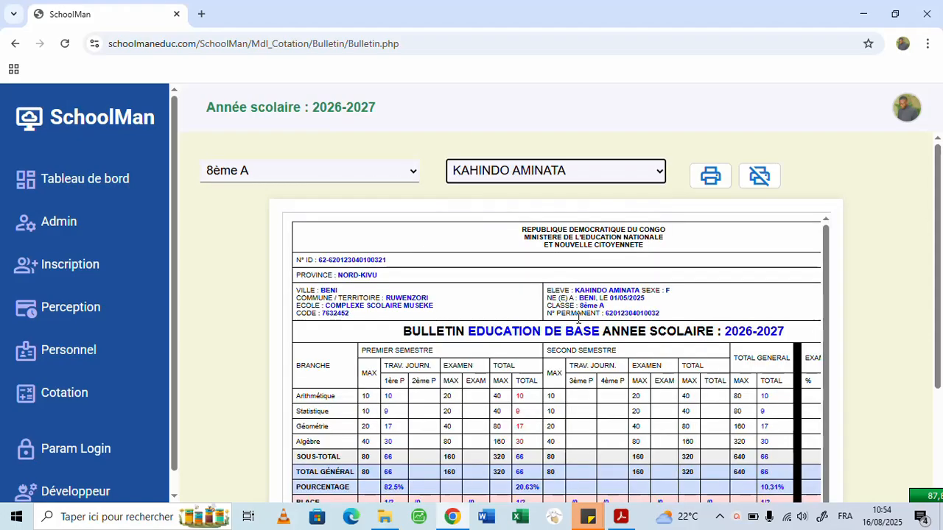
scroll(538, 314, "down", 5)
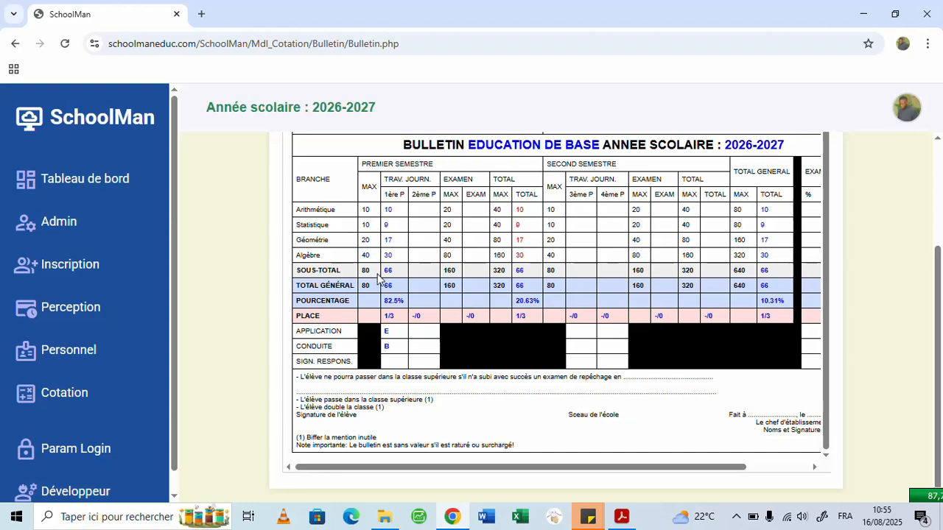
scroll(383, 225, "up", 3)
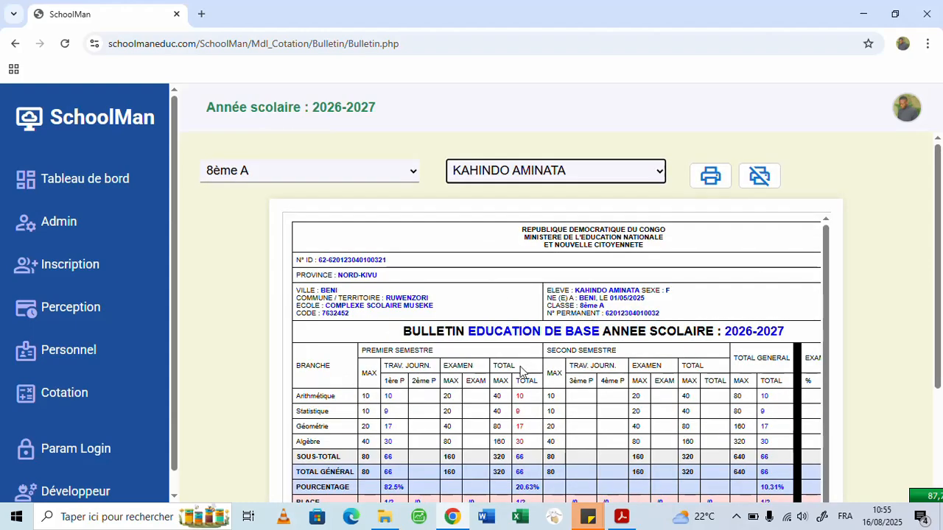